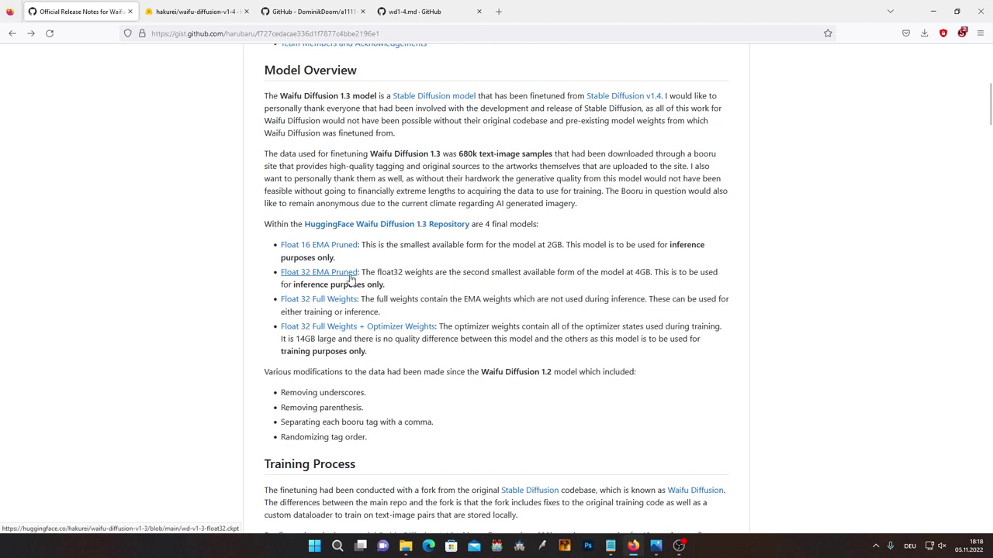
View the download page of the Float 32 EMA Pruned model and the comparison image SD-WD-Vergleich.png
{"action": "left_click", "coordinate": [349, 278]}
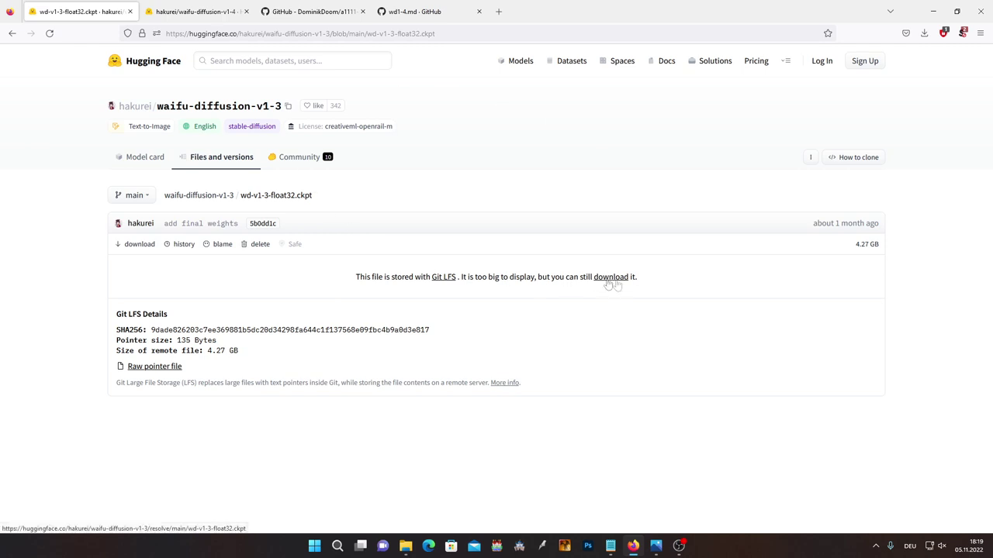
{"action": "key", "text": "alt+Left"}
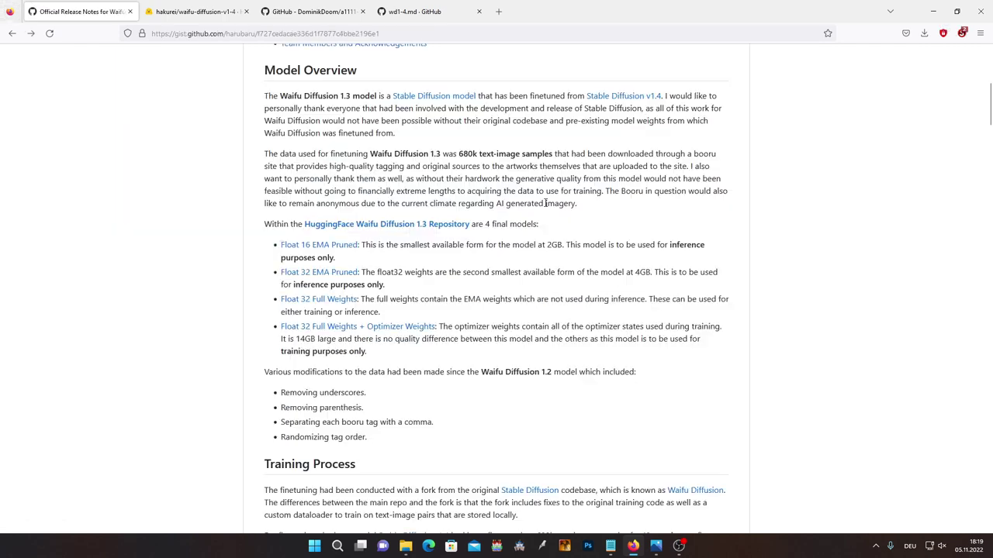
{"action": "left_click", "coordinate": [655, 546]}
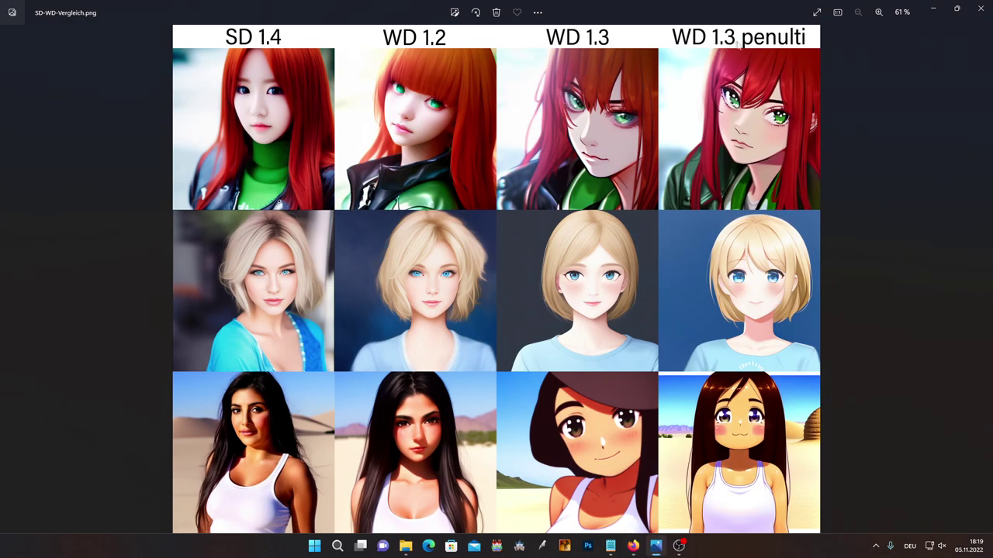
{"action": "left_click", "coordinate": [932, 11]}
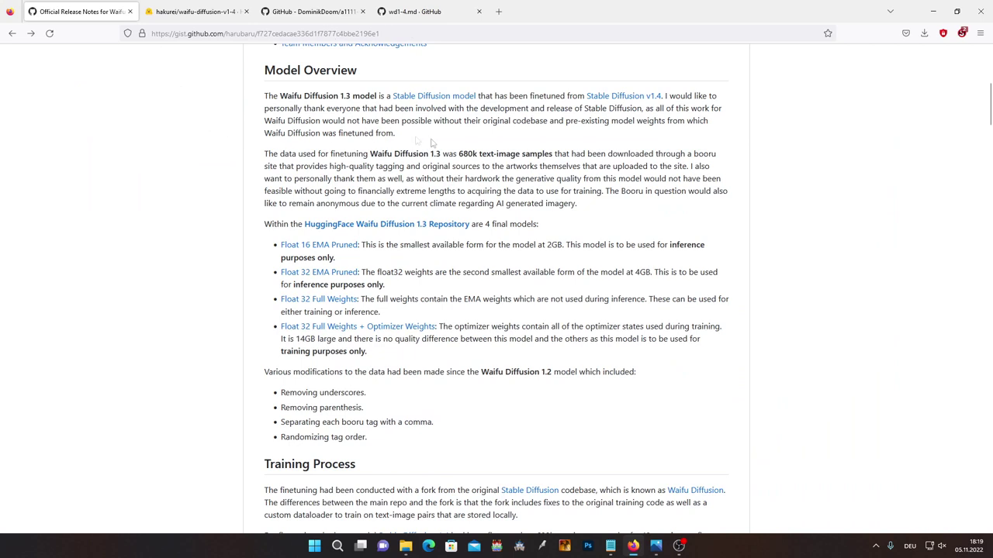
Look up wd-1-3-penultimate-ucg-cont.ckpt and the contents of the vae folder in the waifu-diffusion-v1-4 repository
{"action": "left_click", "coordinate": [194, 11]}
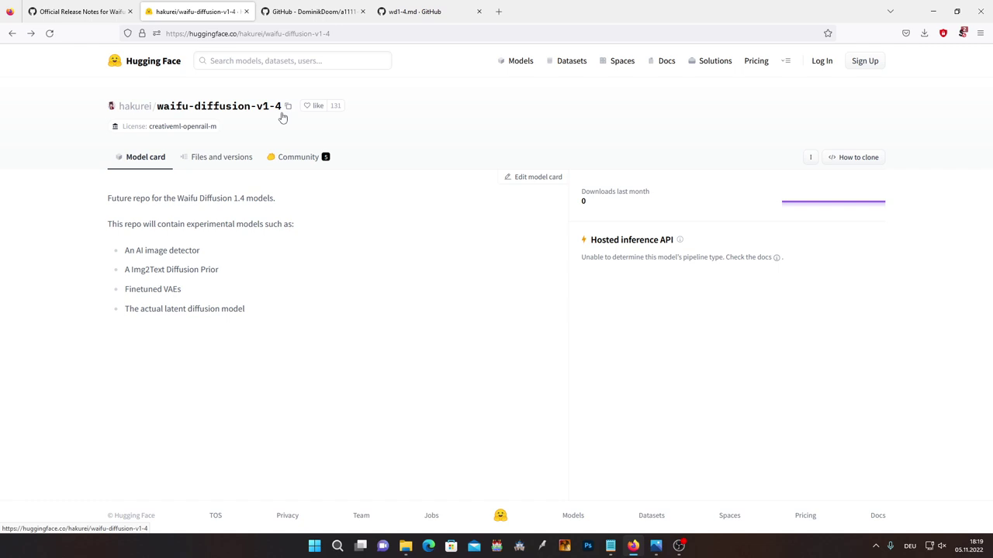
{"action": "left_click", "coordinate": [220, 164]}
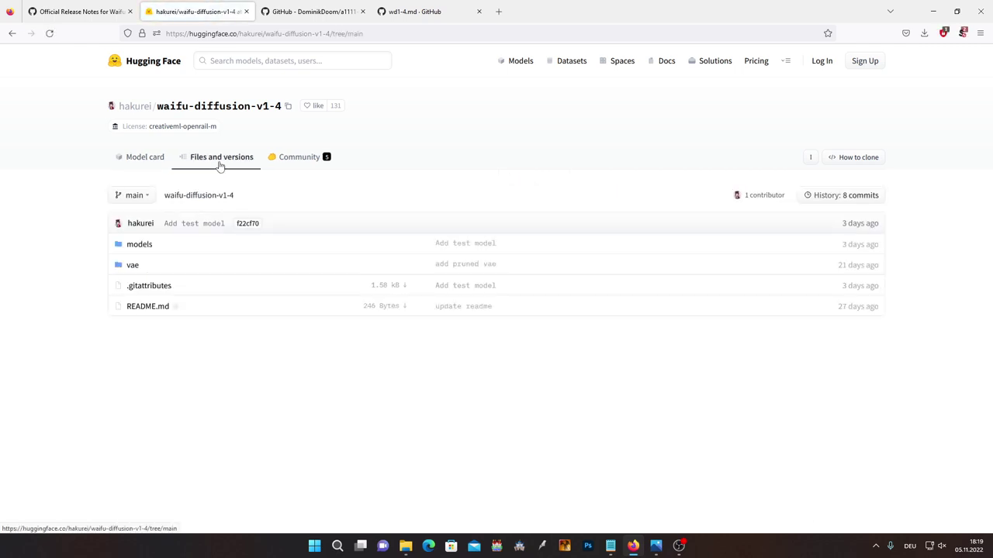
{"action": "left_click", "coordinate": [139, 246]}
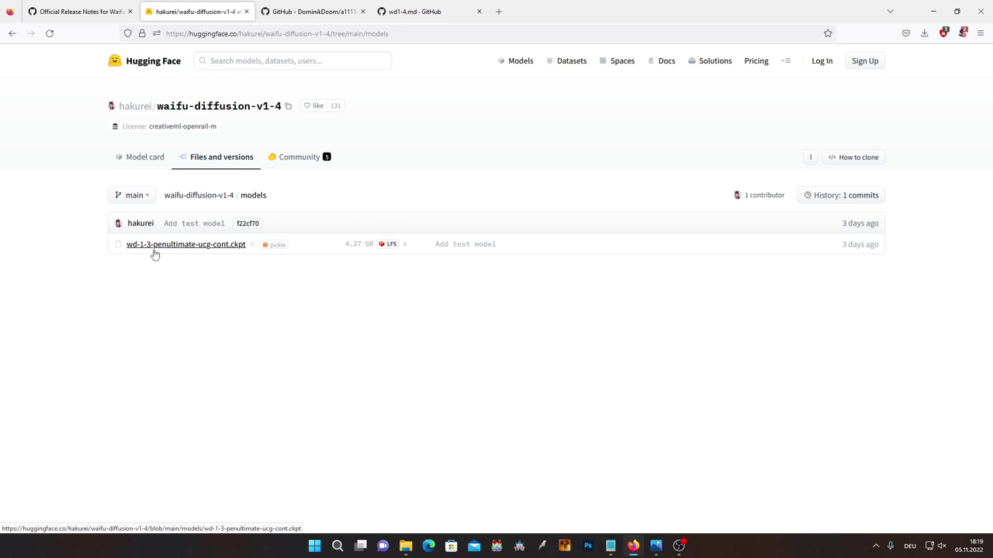
{"action": "left_click", "coordinate": [223, 245]}
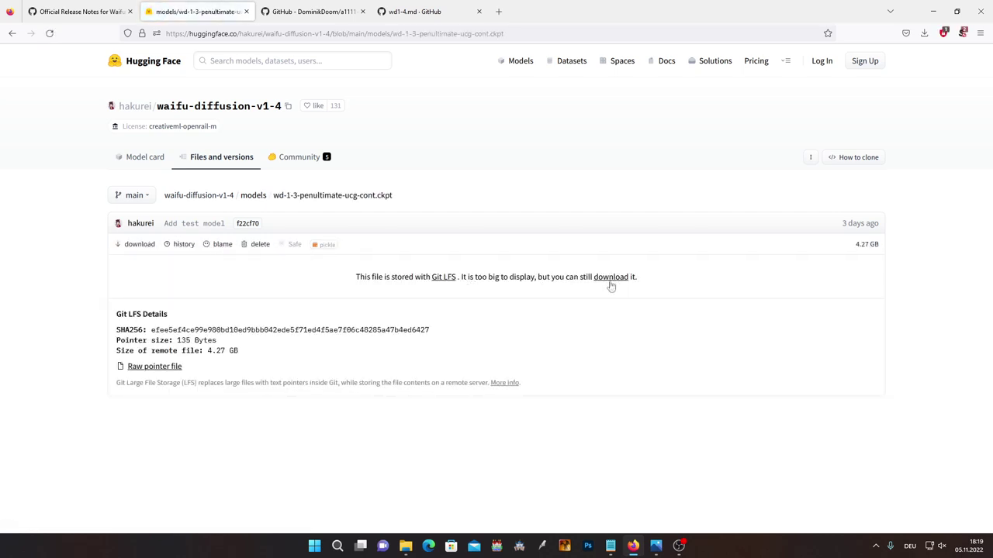
{"action": "key", "text": "alt+Left"}
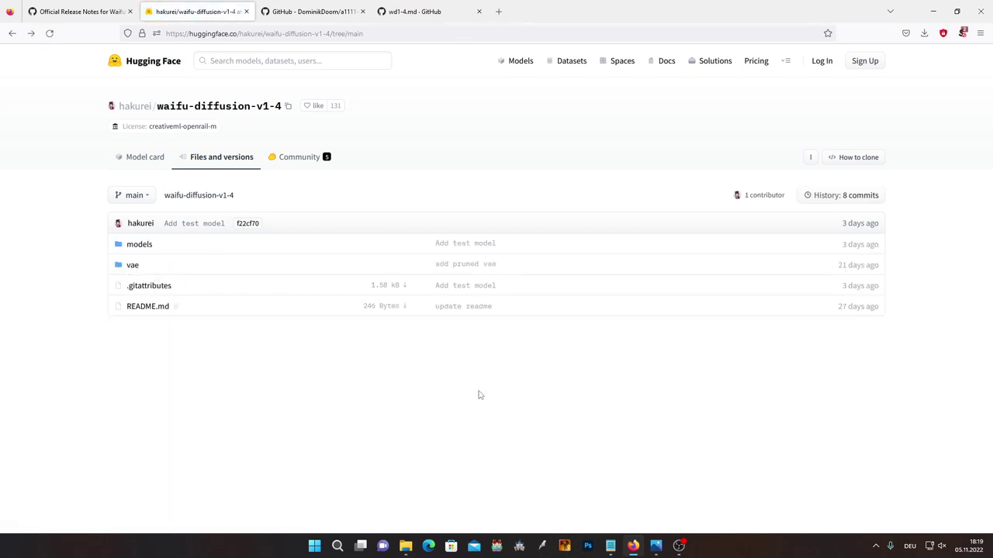
{"action": "left_click", "coordinate": [137, 269]}
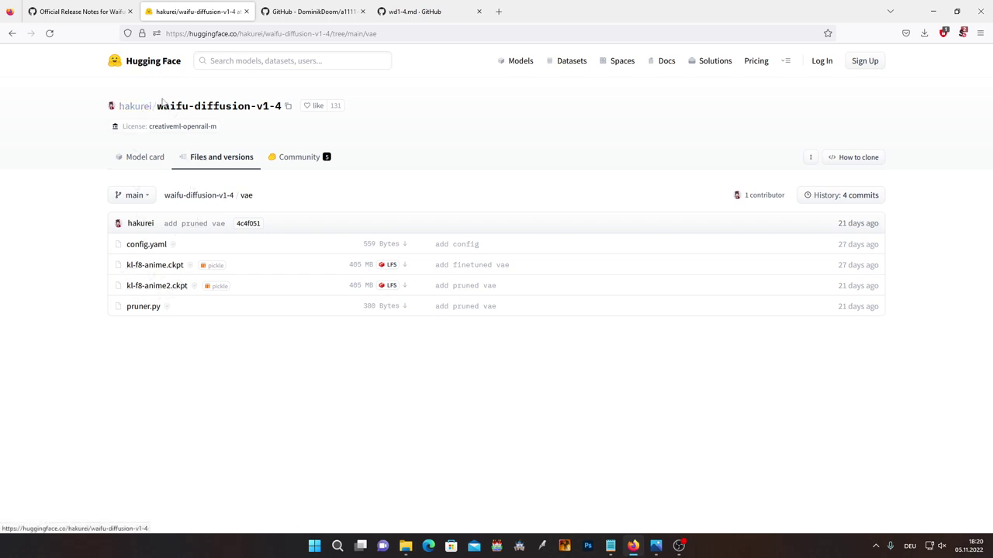
{"action": "left_click", "coordinate": [11, 33]}
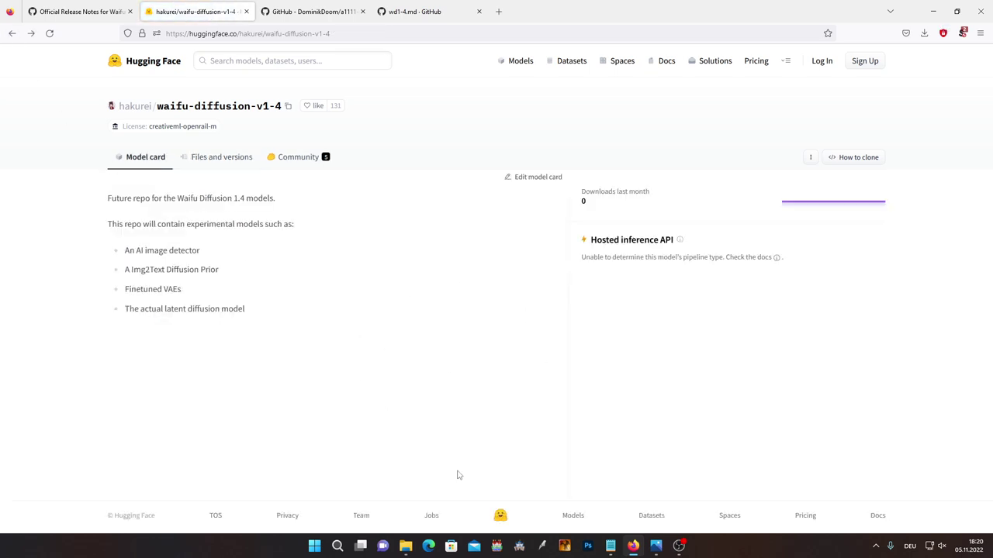
Switch to File Explorer's Downloads folder and select the four CKPT files, from kl-f8-anime2.ckpt to wd-v1-2-full-ema.ckpt
{"action": "mouse_move", "coordinate": [405, 545]}
{"action": "left_click", "coordinate": [362, 492]}
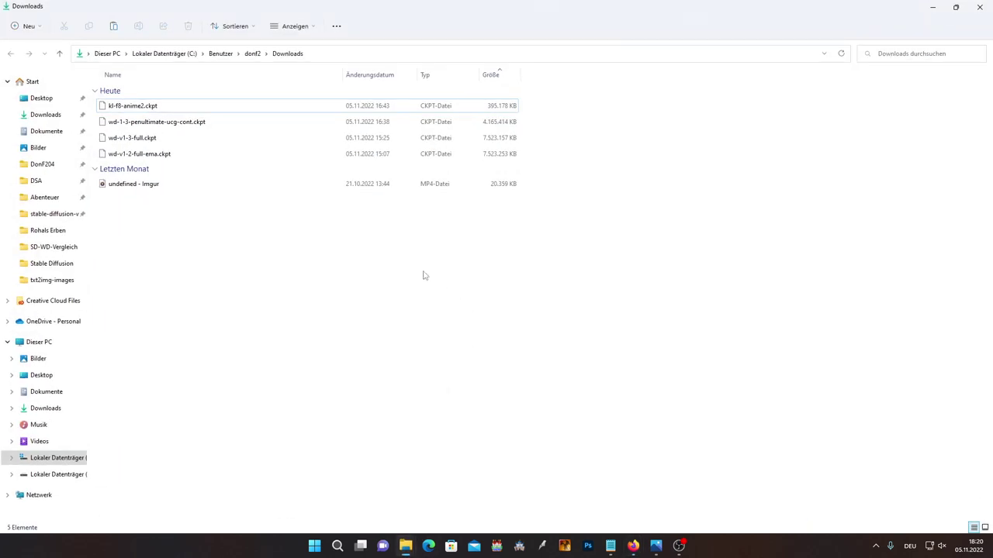
{"action": "left_click_drag", "start_coordinate": [557, 162], "coordinate": [98, 85]}
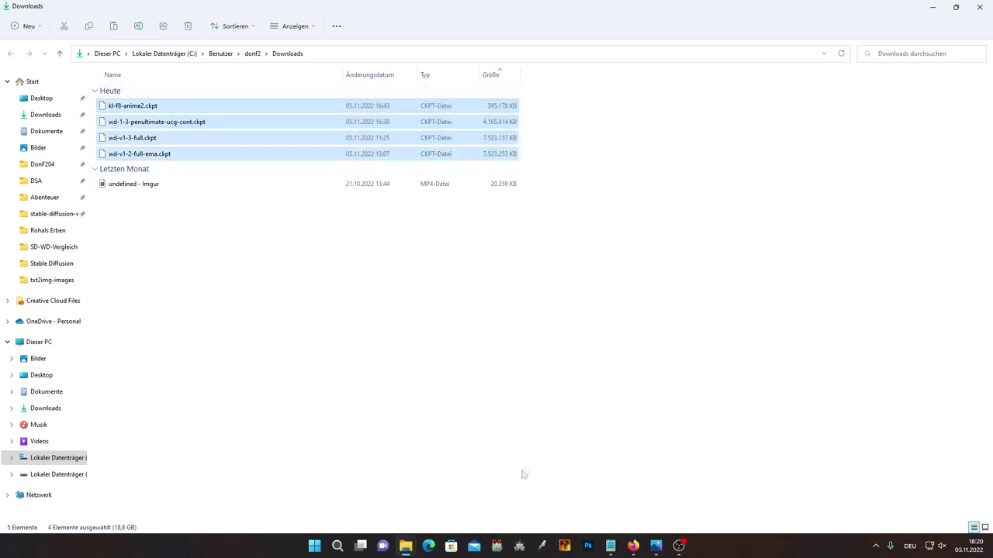
In the AI Art folder on drive E, open stable-diffusion-webui\models\Stable-diffusion
{"action": "mouse_move", "coordinate": [406, 545]}
{"action": "left_click", "coordinate": [466, 488]}
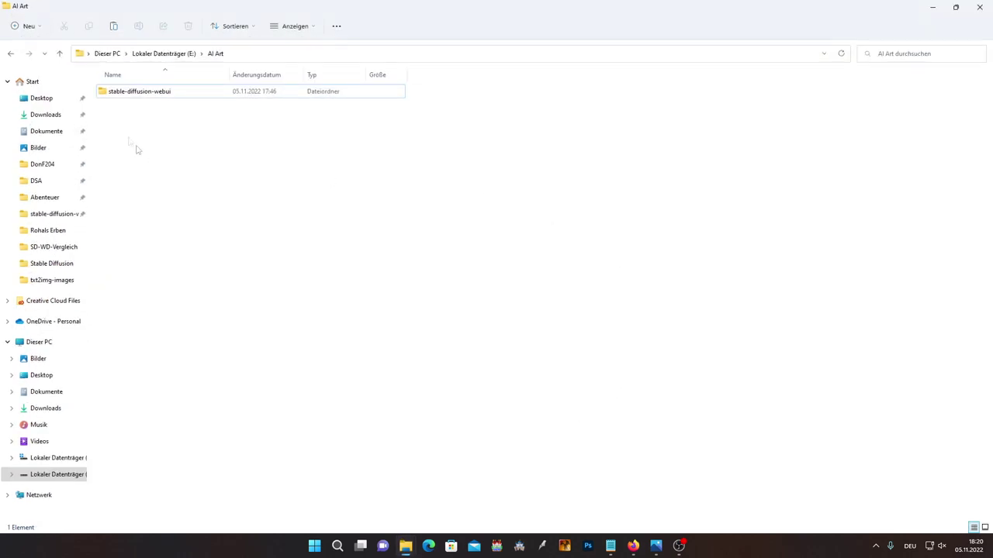
{"action": "left_click", "coordinate": [165, 94]}
{"action": "double_click", "coordinate": [166, 95]}
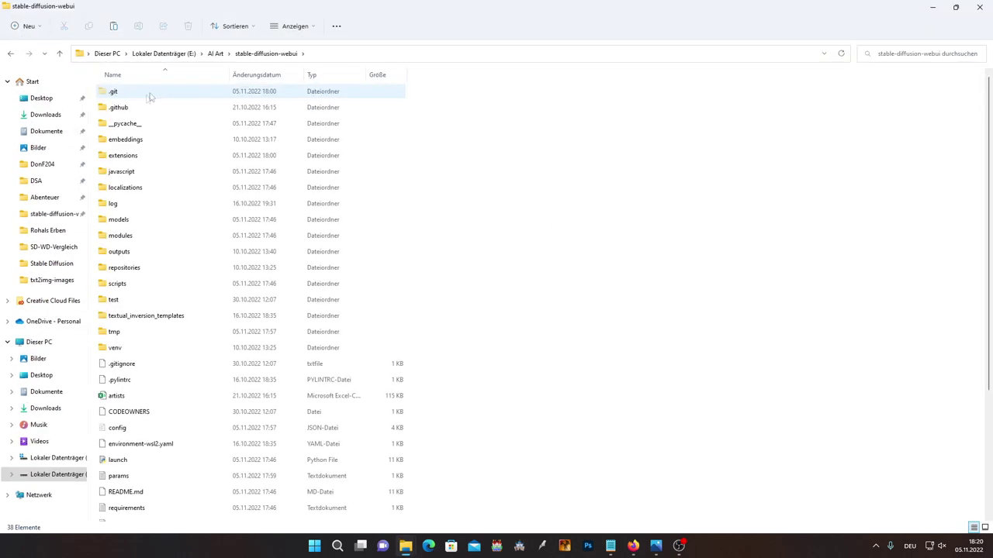
{"action": "left_click", "coordinate": [121, 221]}
{"action": "double_click", "coordinate": [122, 221]}
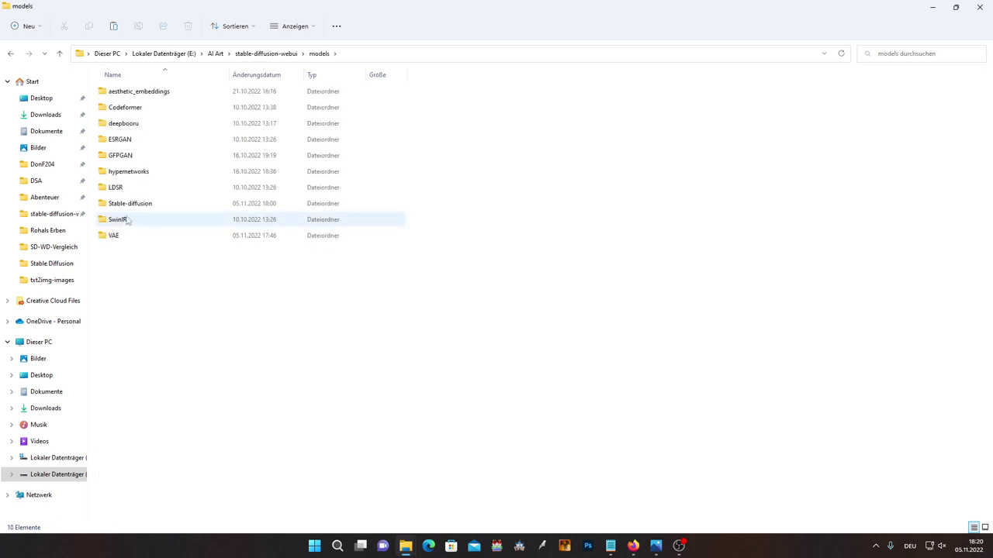
{"action": "double_click", "coordinate": [137, 204]}
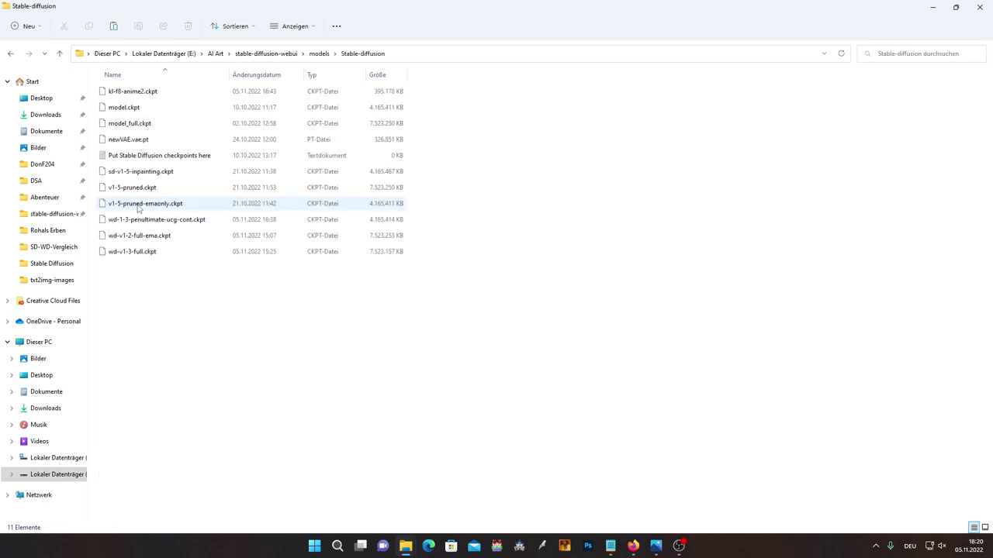
Check the folder for the wd-v1-3-full, wd-v1-2-full-ema and wd-1-3-penultimate-ucg-cont checkpoint files
{"action": "left_click_drag", "start_coordinate": [301, 372], "coordinate": [155, 250]}
{"action": "left_click", "coordinate": [157, 281]}
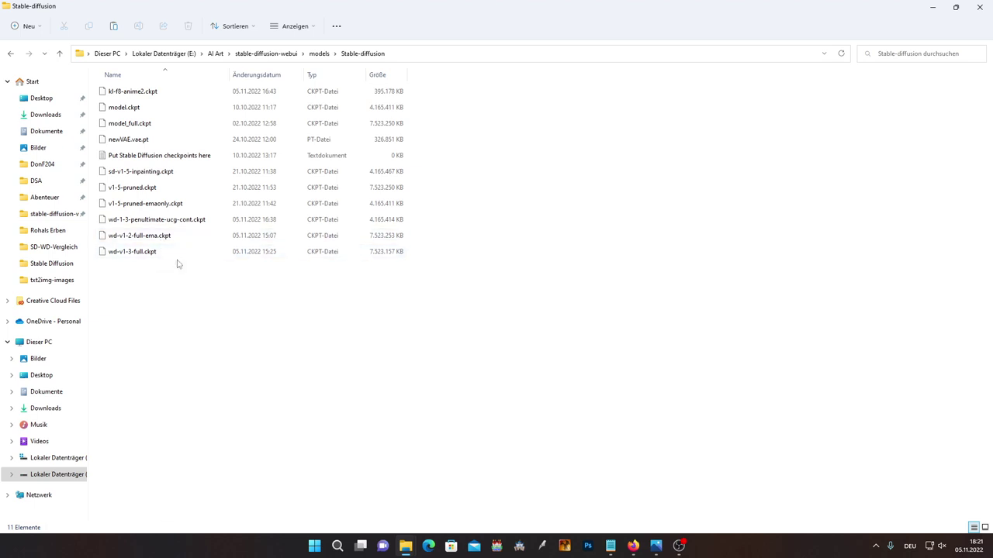
{"action": "left_click", "coordinate": [112, 255]}
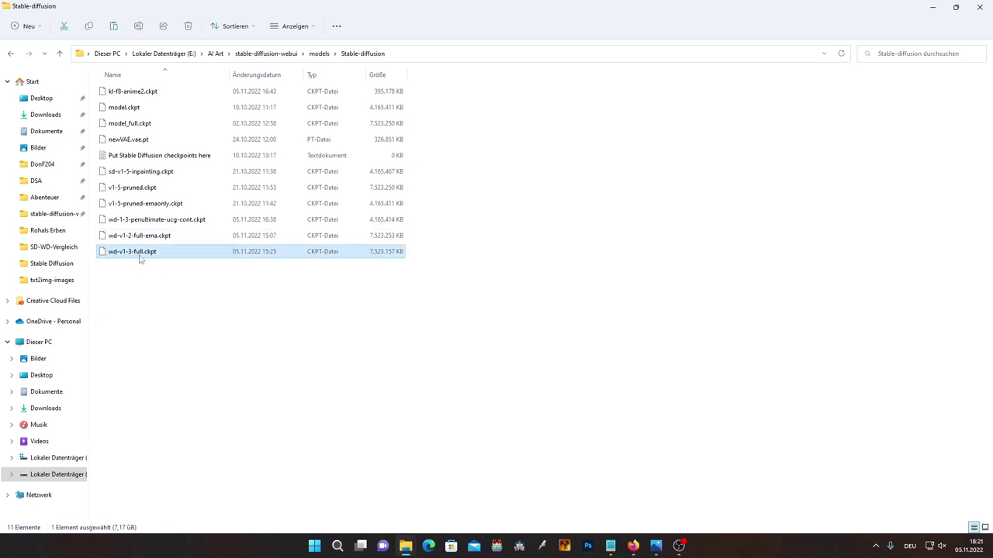
{"action": "left_click", "coordinate": [113, 238]}
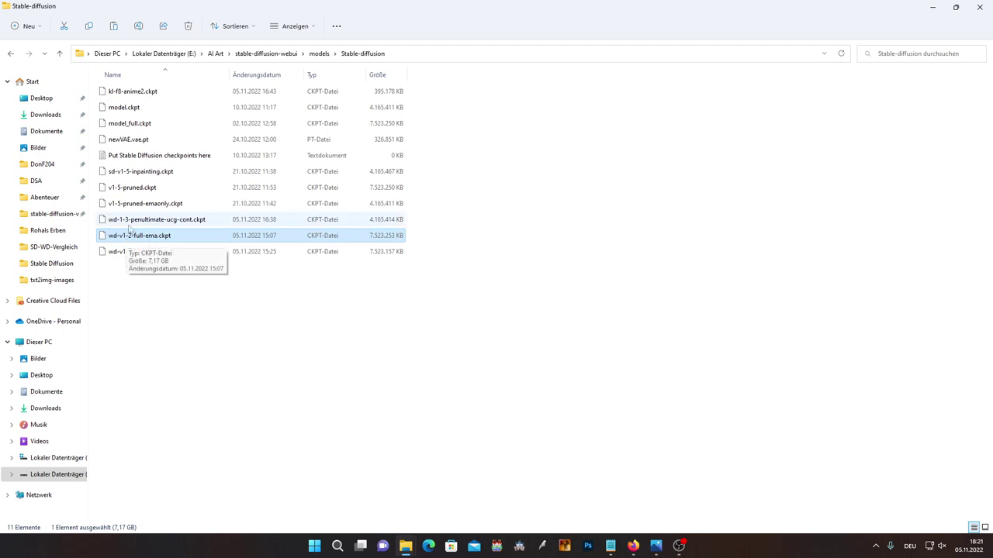
{"action": "left_click", "coordinate": [111, 223]}
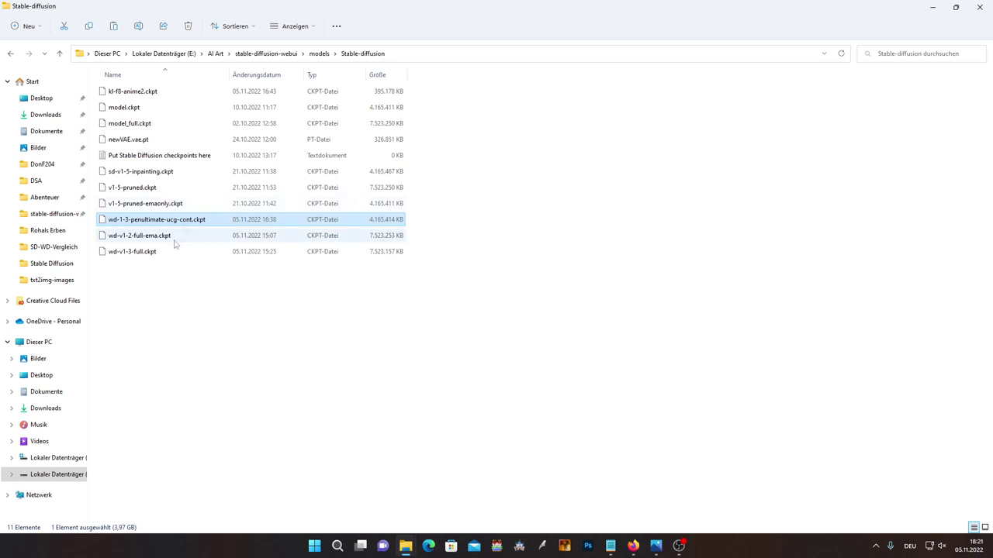
{"action": "left_click_drag", "start_coordinate": [162, 291], "coordinate": [124, 215]}
{"action": "left_click_drag", "start_coordinate": [445, 218], "coordinate": [344, 281]}
{"action": "left_click", "coordinate": [338, 282]}
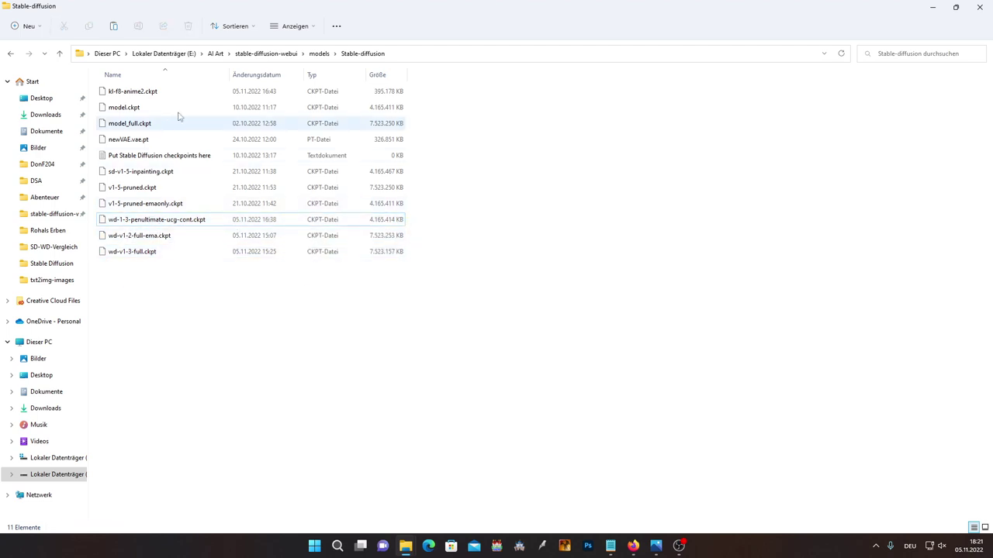
Change the extension of kl-f8-anime2.ckpt so the file is named kl-f8-anime2.vae.pt, accepting the extension change
{"action": "left_click", "coordinate": [141, 94]}
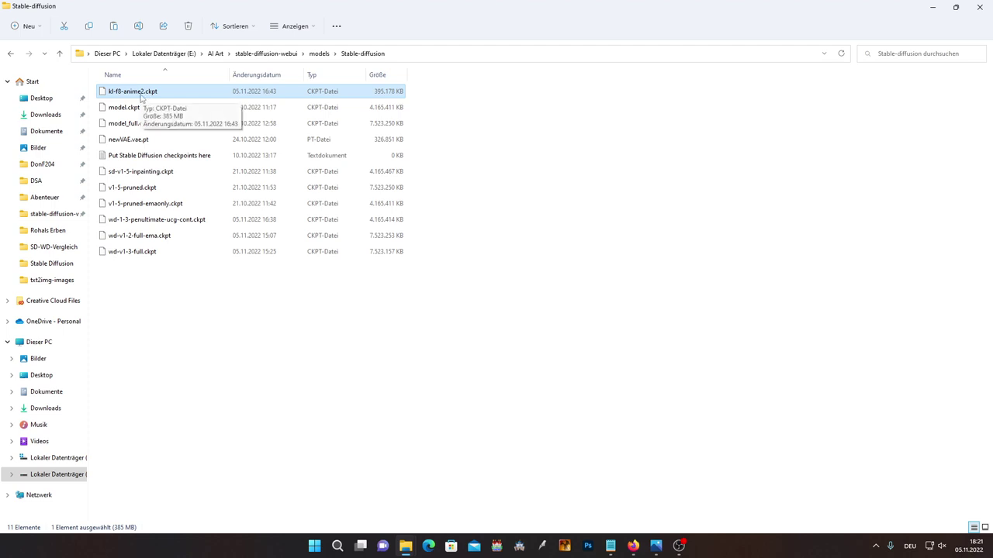
{"action": "left_click", "coordinate": [128, 140]}
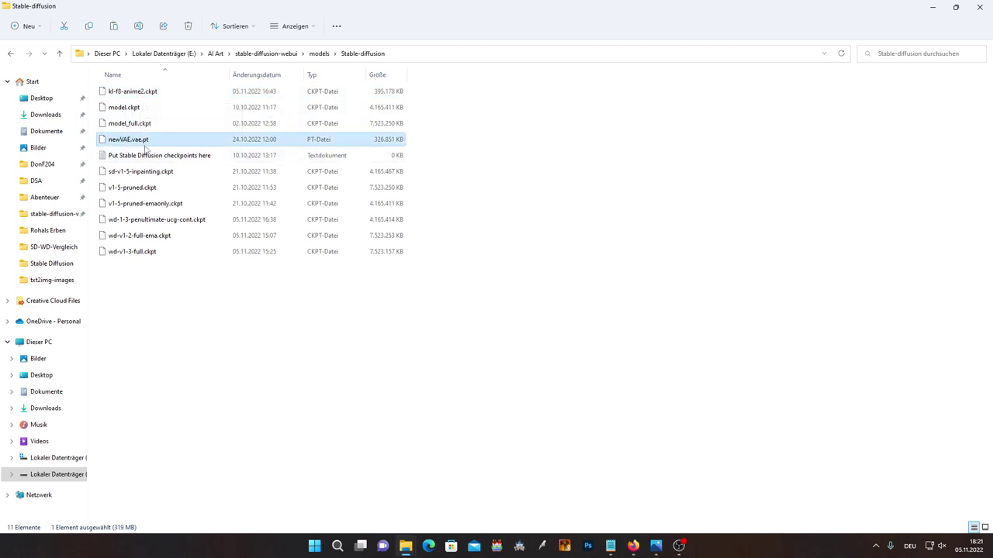
{"action": "left_click", "coordinate": [190, 91]}
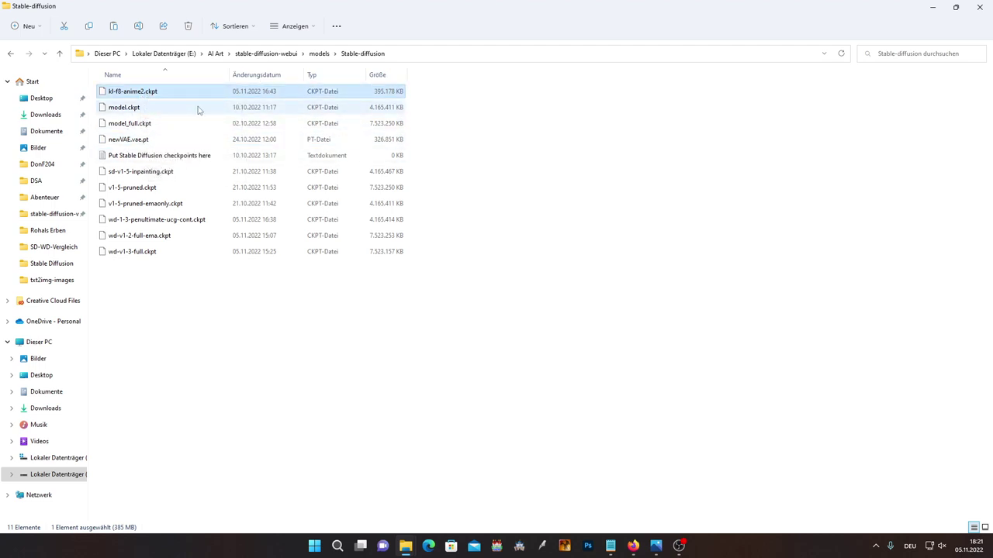
{"action": "left_click", "coordinate": [157, 94]}
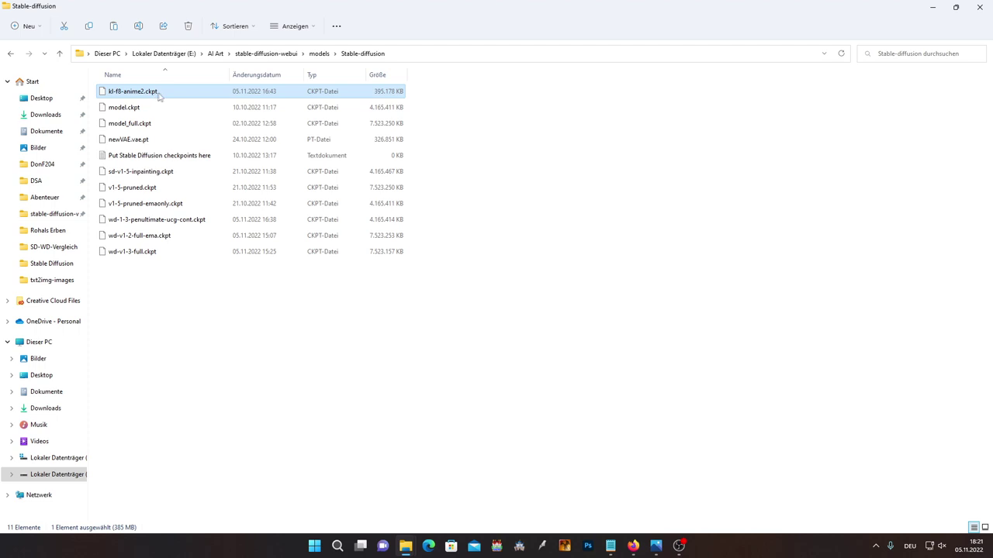
{"action": "left_click", "coordinate": [165, 91]}
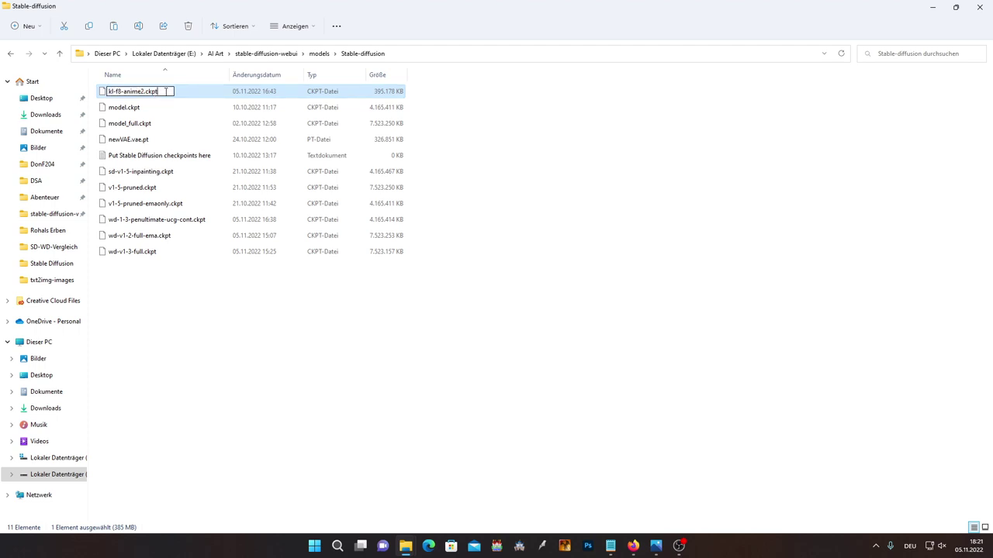
{"action": "key", "text": "BackSpace"}
{"action": "key", "text": "BackSpace"}
{"action": "key", "text": "BackSpace"}
{"action": "key", "text": "BackSpace"}
{"action": "type", "text": "vae.pt"}
{"action": "key", "text": "Return"}
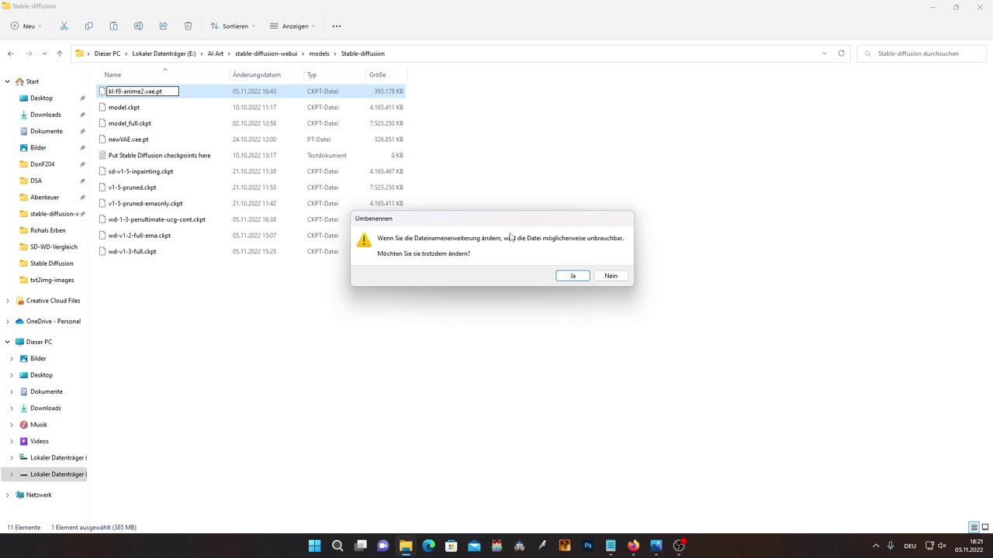
{"action": "left_click", "coordinate": [572, 277]}
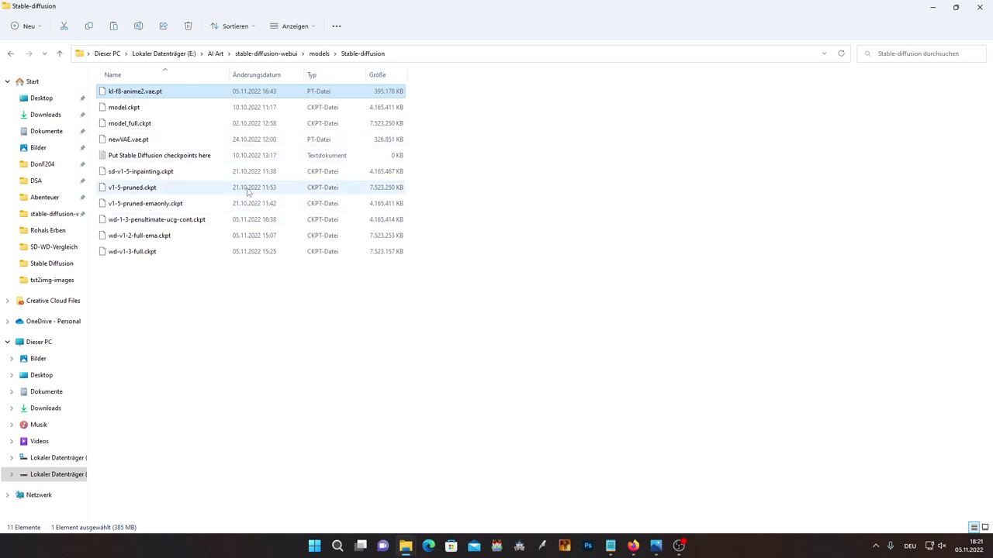
Rename the kl-f8-anime2.vae.pt file to animeVAE.vae.pt
{"action": "left_click", "coordinate": [139, 93]}
{"action": "left_click", "coordinate": [138, 91]}
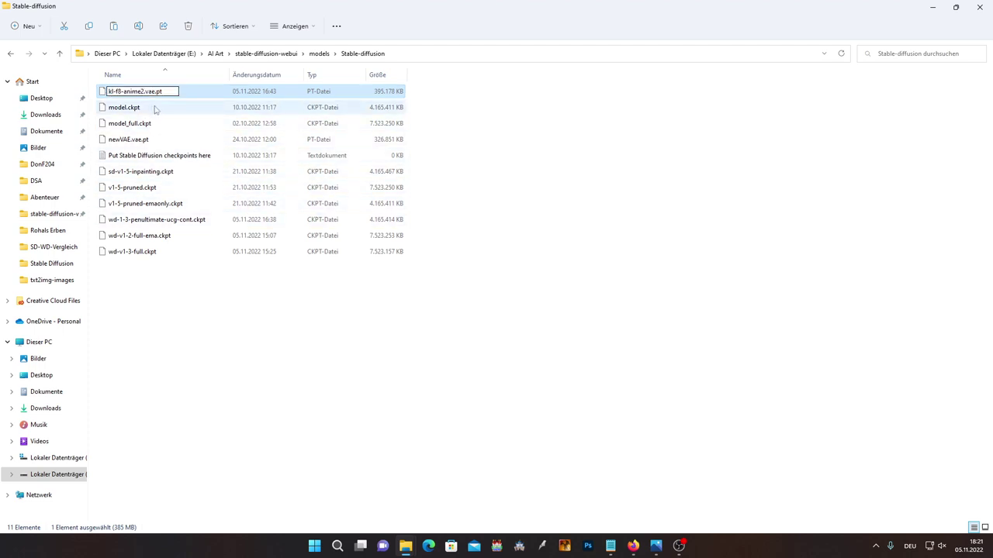
{"action": "key", "text": "BackSpace"}
{"action": "type", "text": "VAE"}
{"action": "key", "text": "BackSpace"}
{"action": "key", "text": "BackSpace"}
{"action": "key", "text": "BackSpace"}
{"action": "key", "text": "BackSpace"}
{"action": "key", "text": "BackSpace"}
{"action": "key", "text": "BackSpace"}
{"action": "left_click", "coordinate": [557, 197]}
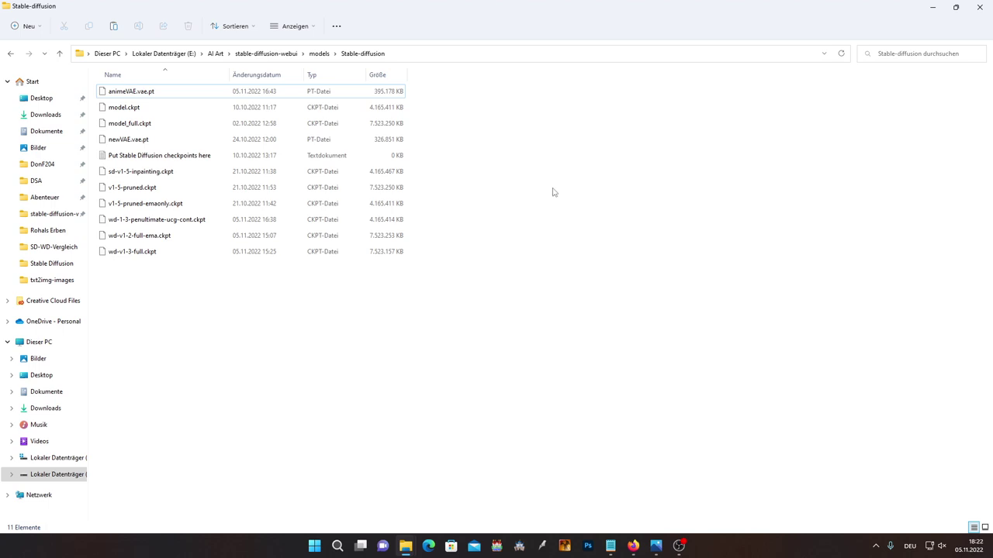
Return to the stable-diffusion-webui folder and launch the Stable Diffusion web UI in the browser
{"action": "key", "text": "alt+Up"}
{"action": "key", "text": "alt+Up"}
{"action": "scroll", "coordinate": [338, 366], "scroll_direction": "down", "scroll_amount": 4}
{"action": "left_click", "coordinate": [217, 498]}
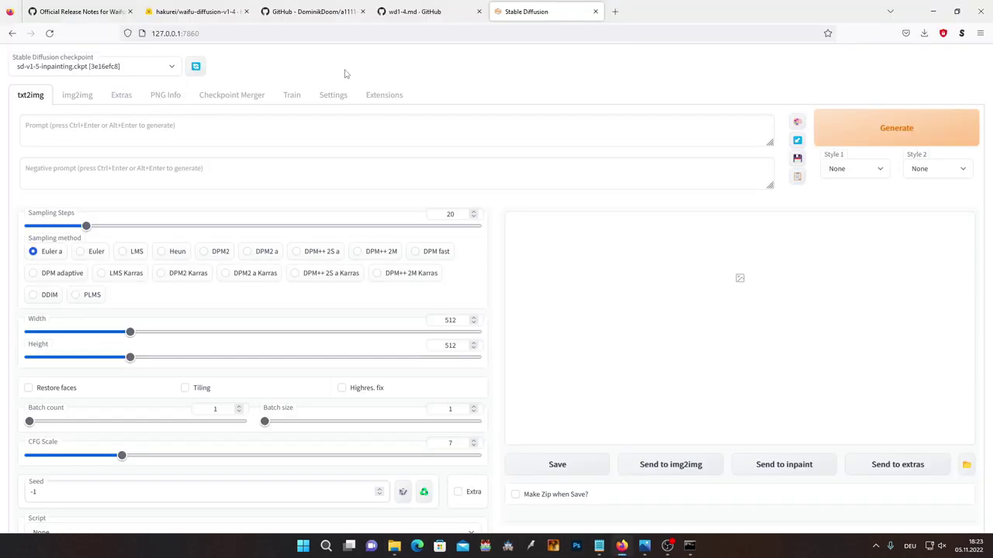
Load wd-v1-3-full.ckpt as the Stable Diffusion checkpoint
{"action": "left_click", "coordinate": [172, 68]}
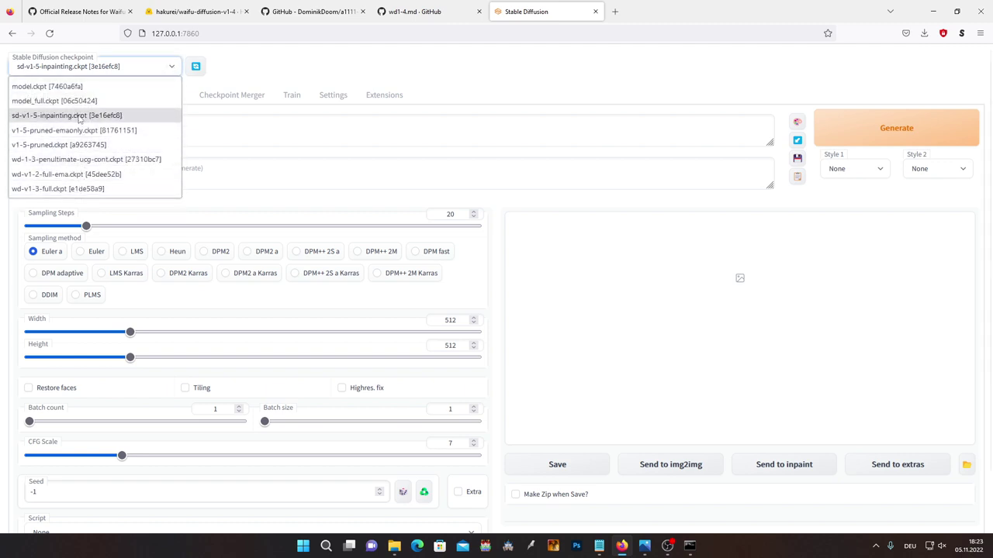
{"action": "left_click", "coordinate": [59, 189]}
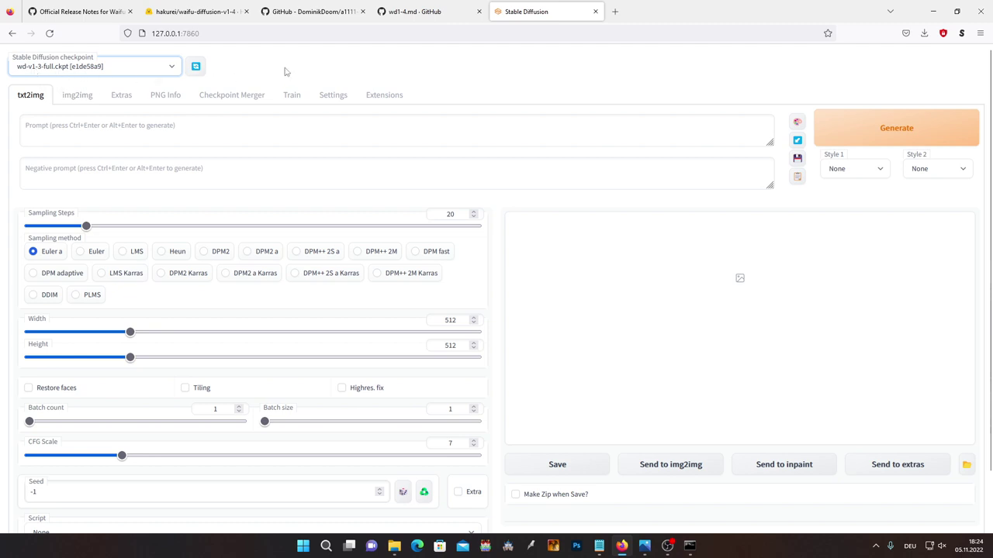
Set the SD VAE to animeVAE.vae in the Stable Diffusion settings and apply the settings
{"action": "left_click", "coordinate": [329, 96]}
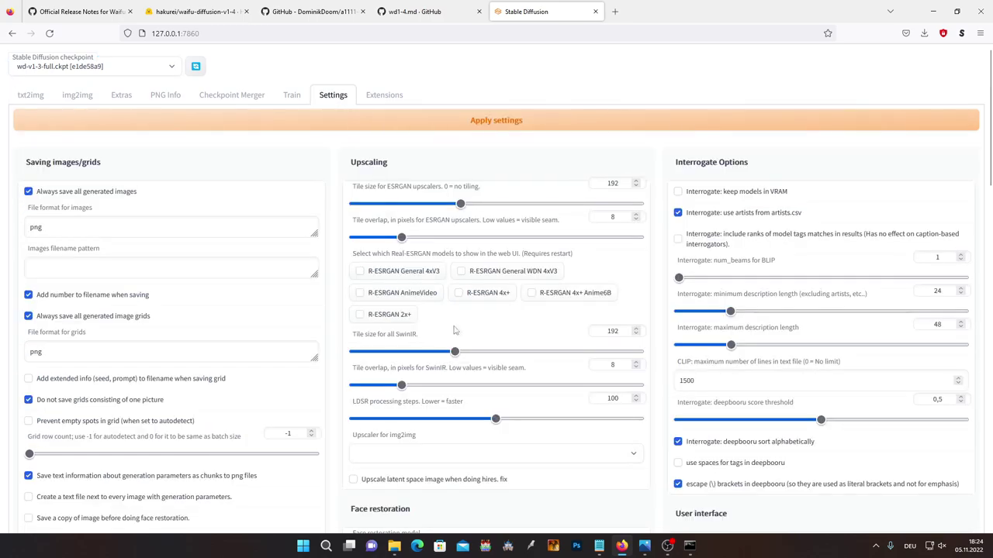
{"action": "scroll", "coordinate": [461, 332], "scroll_direction": "down", "scroll_amount": 3}
{"action": "scroll", "coordinate": [460, 332], "scroll_direction": "down", "scroll_amount": 2}
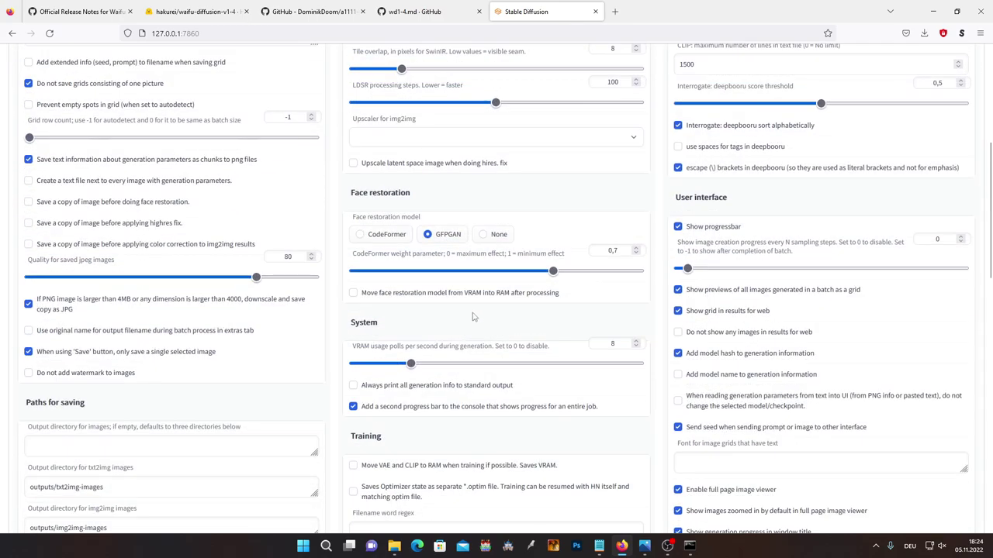
{"action": "scroll", "coordinate": [476, 318], "scroll_direction": "down", "scroll_amount": 2}
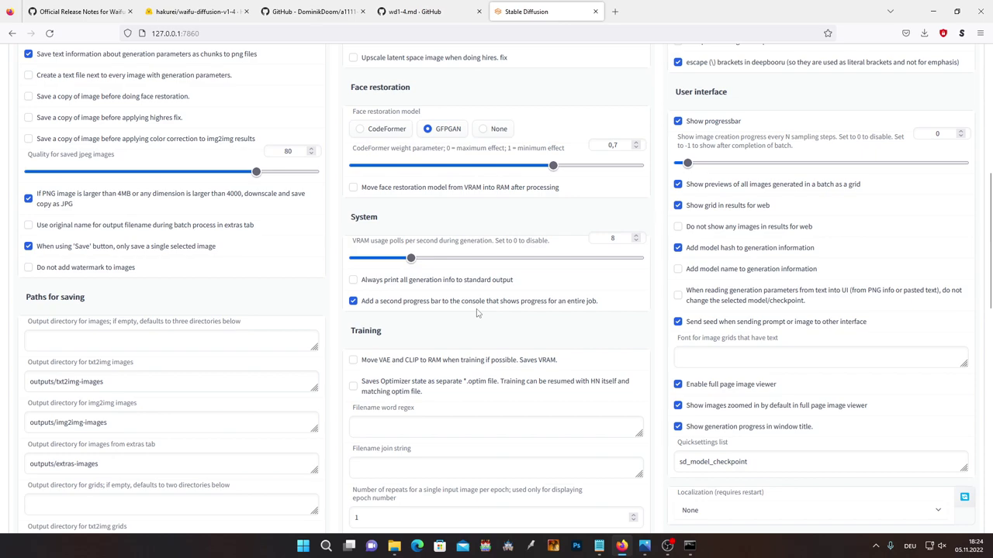
{"action": "scroll", "coordinate": [477, 312], "scroll_direction": "down", "scroll_amount": 5}
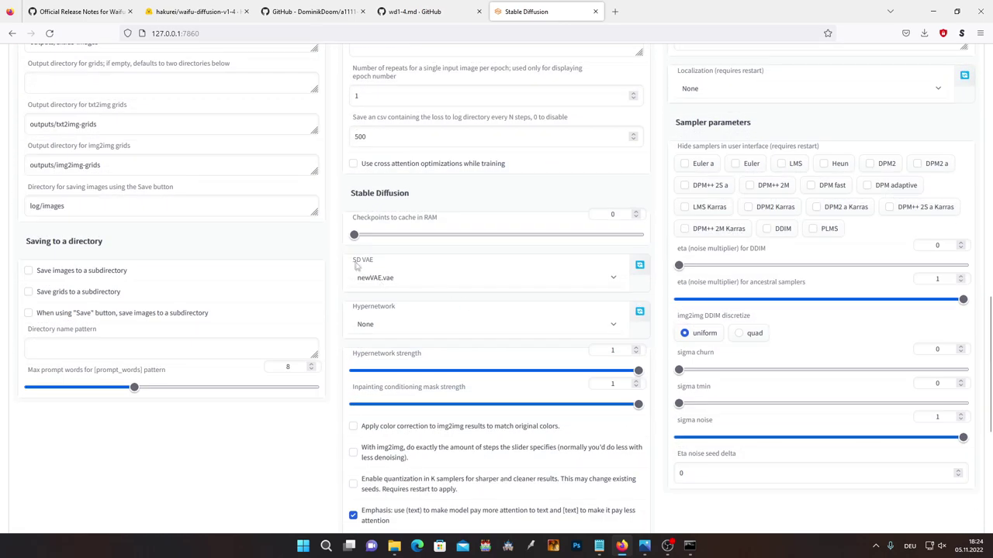
{"action": "left_click", "coordinate": [394, 280]}
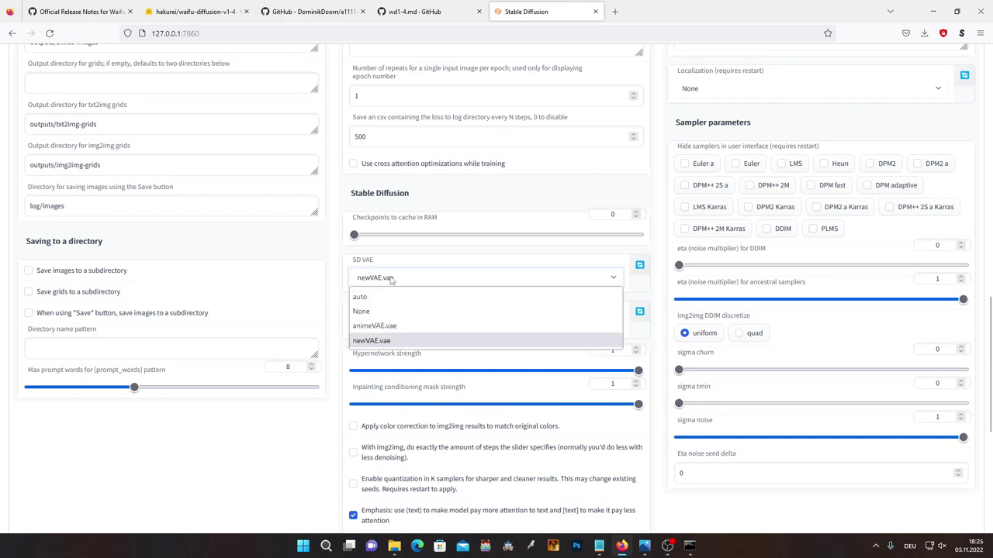
{"action": "left_click", "coordinate": [406, 328]}
{"action": "scroll", "coordinate": [469, 166], "scroll_direction": "up", "scroll_amount": 15}
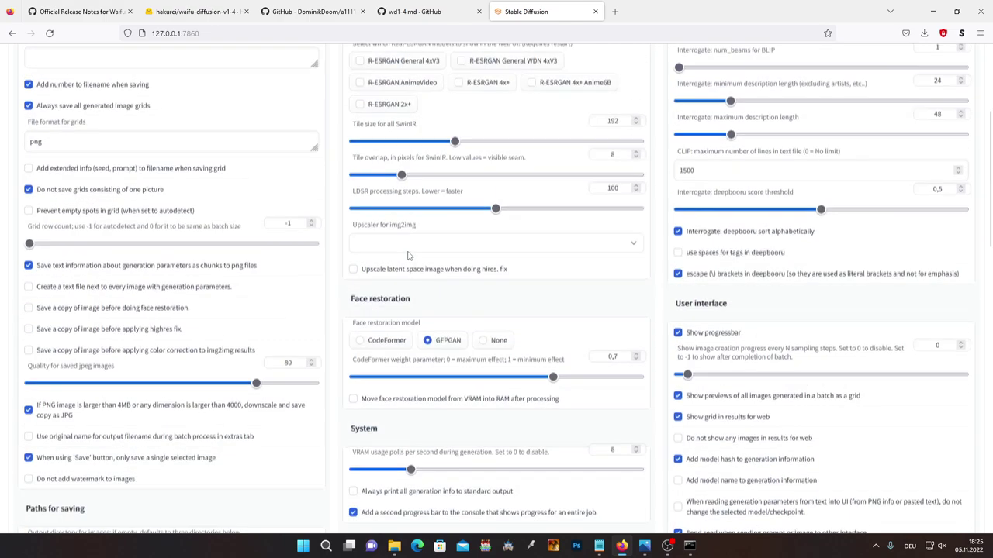
{"action": "left_click", "coordinate": [497, 126]}
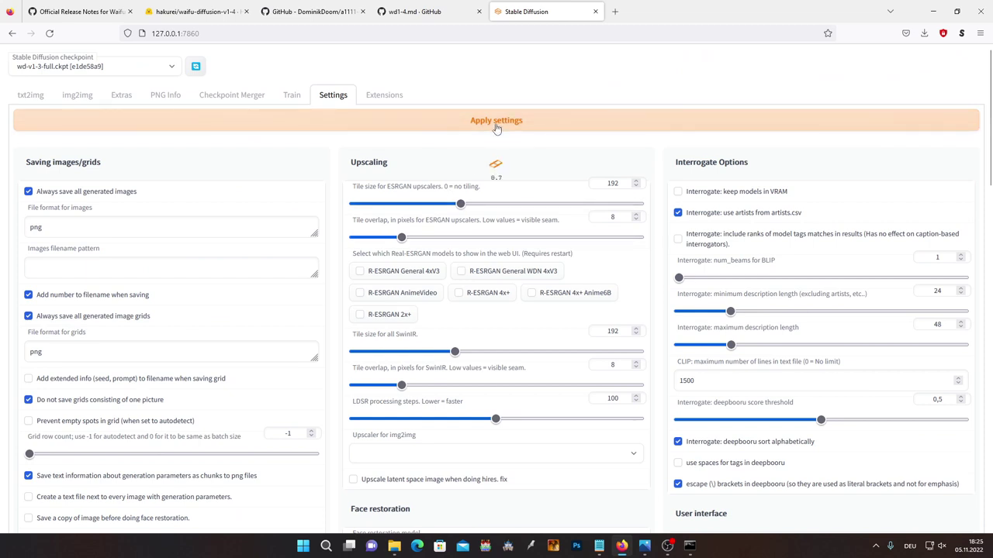
Generate a text-to-image result with the prompt "closeup, girl, black hoodie, outdoor"
{"action": "left_click", "coordinate": [29, 98]}
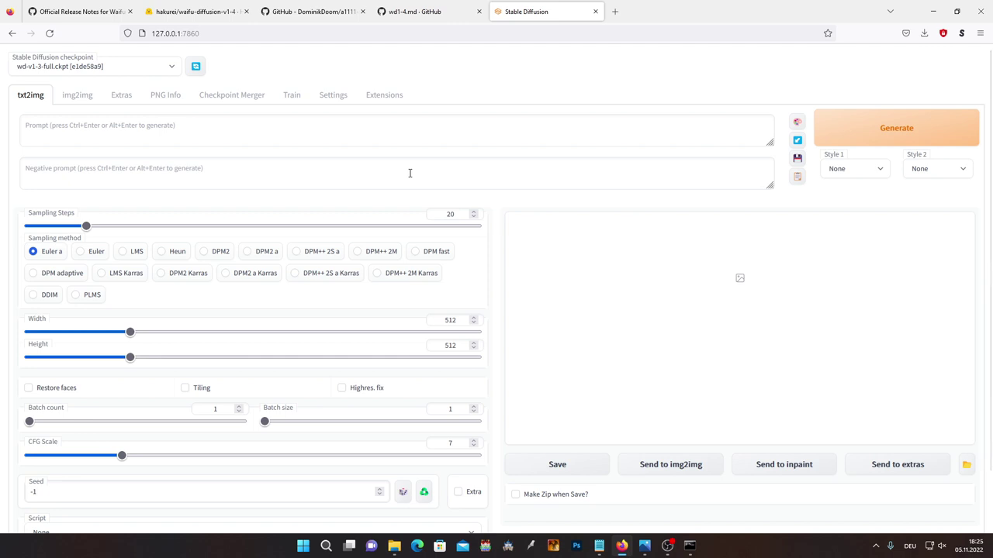
{"action": "left_click", "coordinate": [371, 146]}
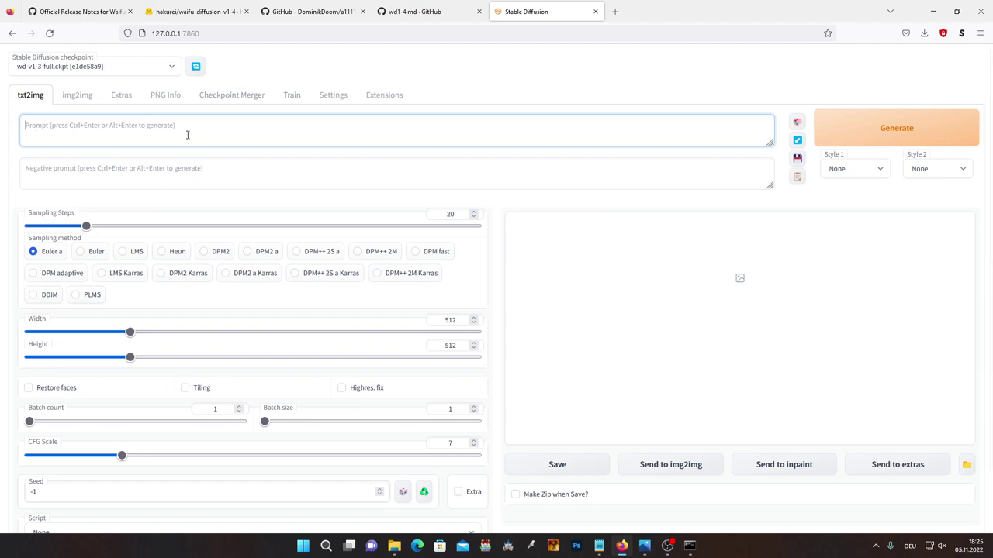
{"action": "type", "text": "clos"}
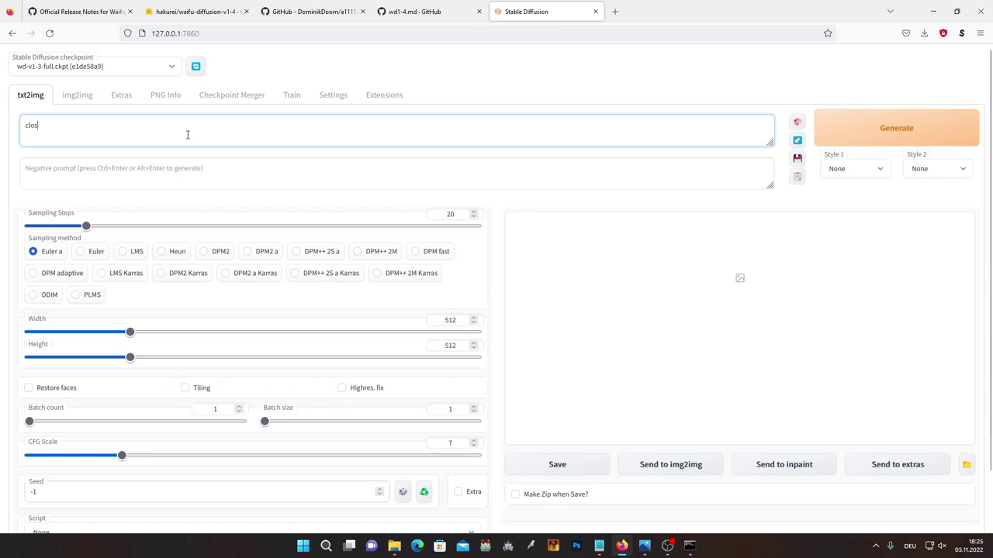
{"action": "type", "text": "eup, girl, black hoodie, outdoor"}
{"action": "left_click", "coordinate": [906, 129]}
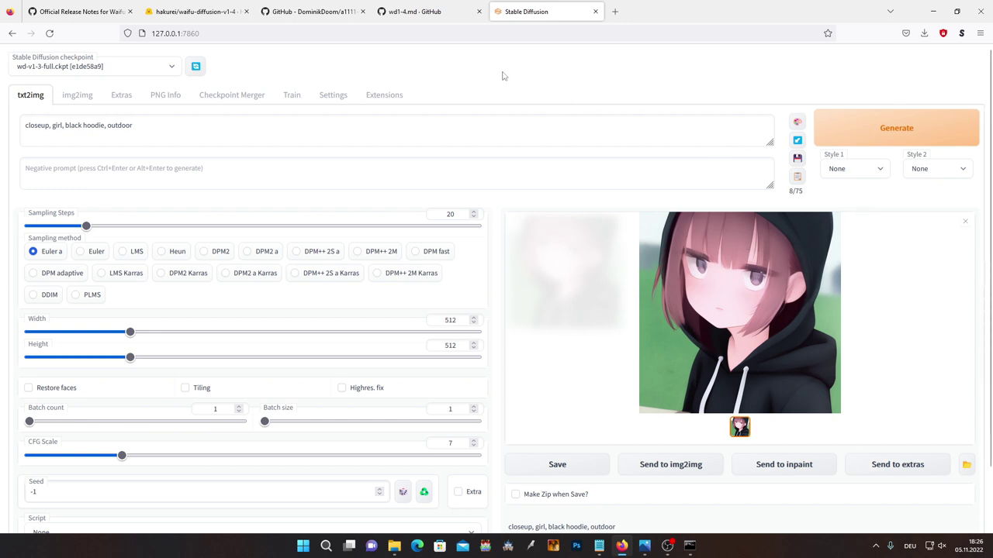
Examine the Prompting section of the Waifu Diffusion 1.3 release notes, comparing the plain-sentence prompt with the booru tag prompts
{"action": "left_click", "coordinate": [69, 13]}
{"action": "scroll", "coordinate": [419, 148], "scroll_direction": "up", "scroll_amount": 5}
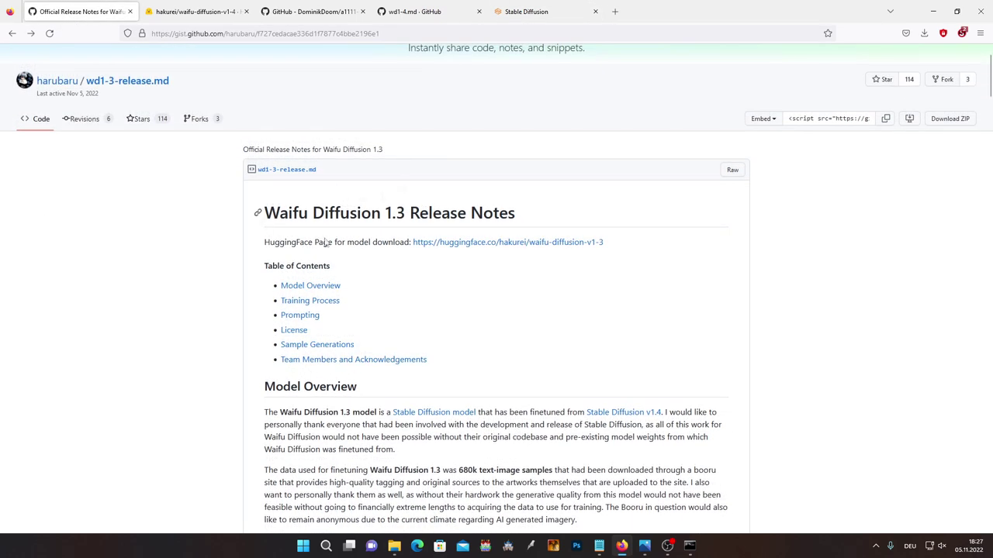
{"action": "left_click_drag", "start_coordinate": [380, 213], "coordinate": [406, 213]}
{"action": "left_click", "coordinate": [380, 212]}
{"action": "scroll", "coordinate": [381, 210], "scroll_direction": "down", "scroll_amount": 9}
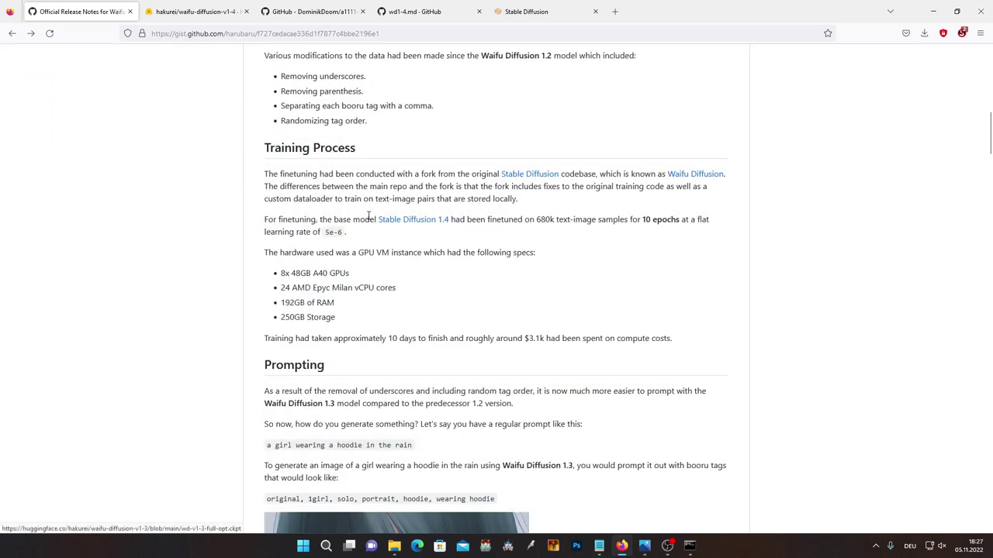
{"action": "scroll", "coordinate": [368, 219], "scroll_direction": "down", "scroll_amount": 3}
{"action": "left_click_drag", "start_coordinate": [260, 153], "coordinate": [348, 162]}
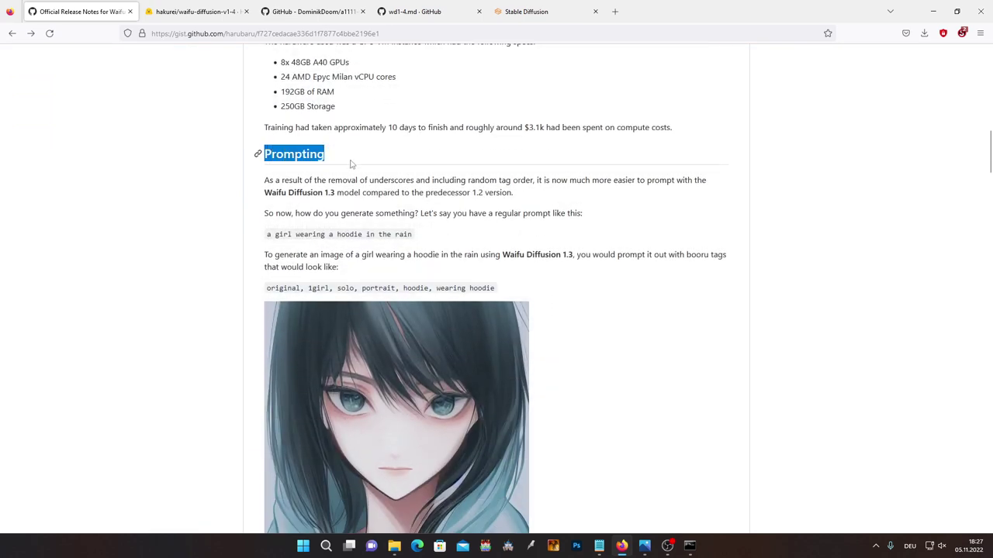
{"action": "left_click", "coordinate": [349, 163]}
{"action": "scroll", "coordinate": [350, 173], "scroll_direction": "down", "scroll_amount": 1}
{"action": "scroll", "coordinate": [347, 176], "scroll_direction": "down", "scroll_amount": 1}
{"action": "scroll", "coordinate": [265, 186], "scroll_direction": "up", "scroll_amount": 1}
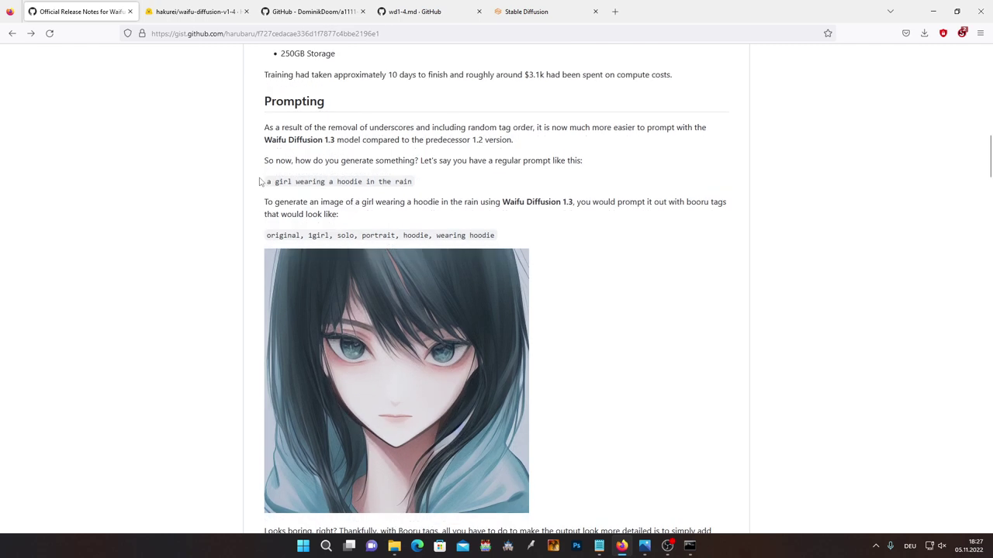
{"action": "left_click_drag", "start_coordinate": [265, 185], "coordinate": [416, 186]}
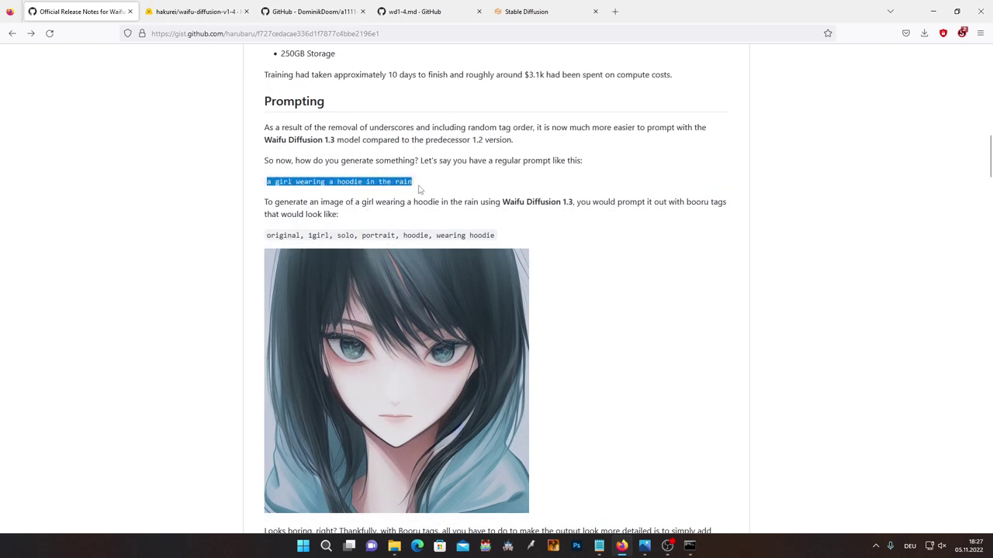
{"action": "left_click_drag", "start_coordinate": [266, 236], "coordinate": [506, 237]}
{"action": "scroll", "coordinate": [504, 236], "scroll_direction": "down", "scroll_amount": 1}
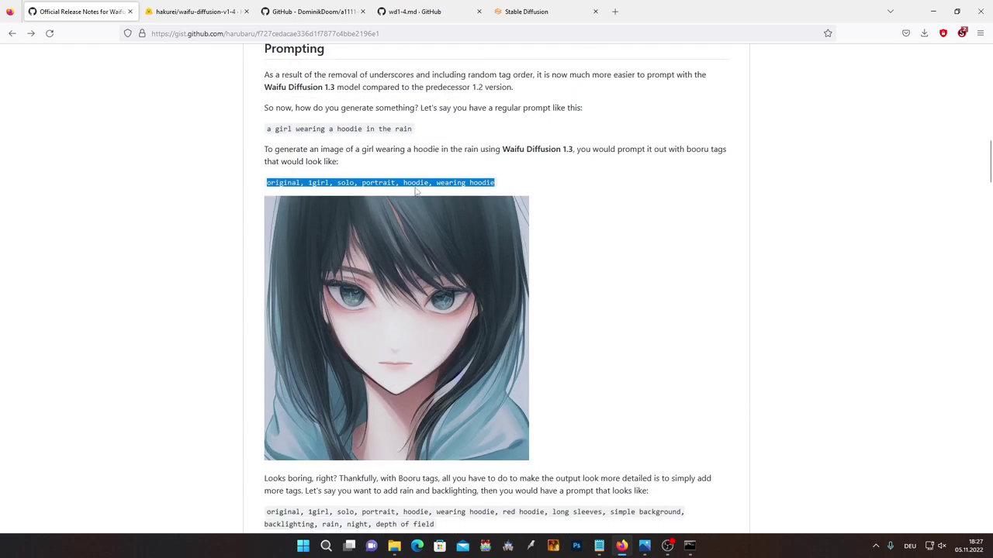
{"action": "scroll", "coordinate": [416, 193], "scroll_direction": "down", "scroll_amount": 5}
{"action": "left_click_drag", "start_coordinate": [266, 248], "coordinate": [466, 261]}
Review the sample generations and their tag lists in the Waifu Diffusion 1.3 release notes
{"action": "scroll", "coordinate": [465, 262], "scroll_direction": "down", "scroll_amount": 12}
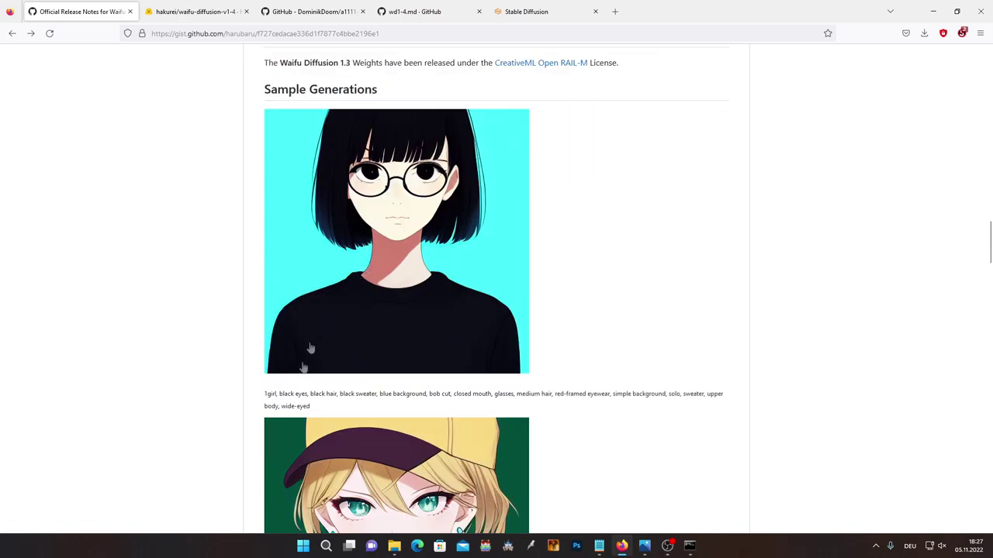
{"action": "left_click_drag", "start_coordinate": [264, 395], "coordinate": [328, 411]}
{"action": "left_click", "coordinate": [339, 406]}
{"action": "scroll", "coordinate": [375, 391], "scroll_direction": "up", "scroll_amount": 5}
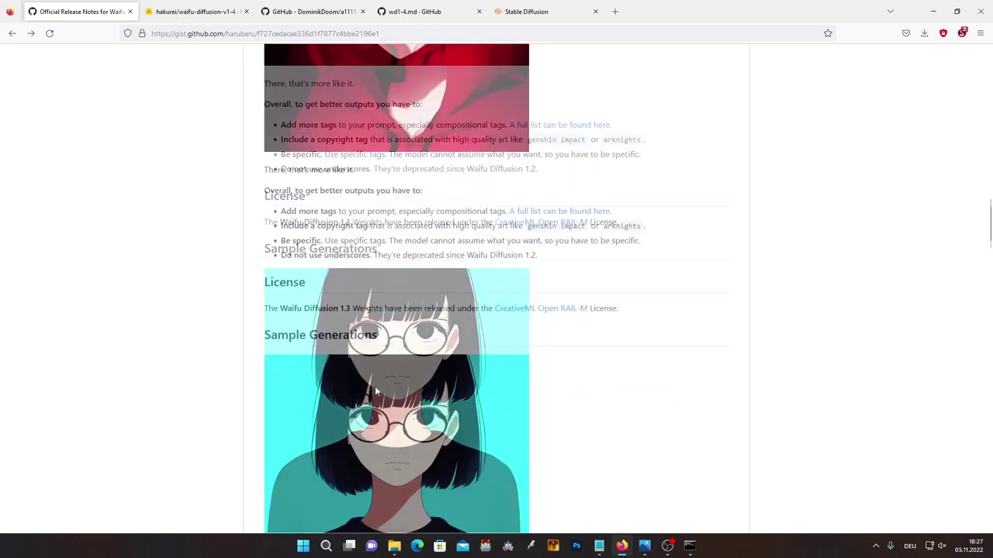
{"action": "scroll", "coordinate": [403, 364], "scroll_direction": "down", "scroll_amount": 5}
{"action": "scroll", "coordinate": [409, 335], "scroll_direction": "down", "scroll_amount": 3}
{"action": "scroll", "coordinate": [409, 336], "scroll_direction": "up", "scroll_amount": 20}
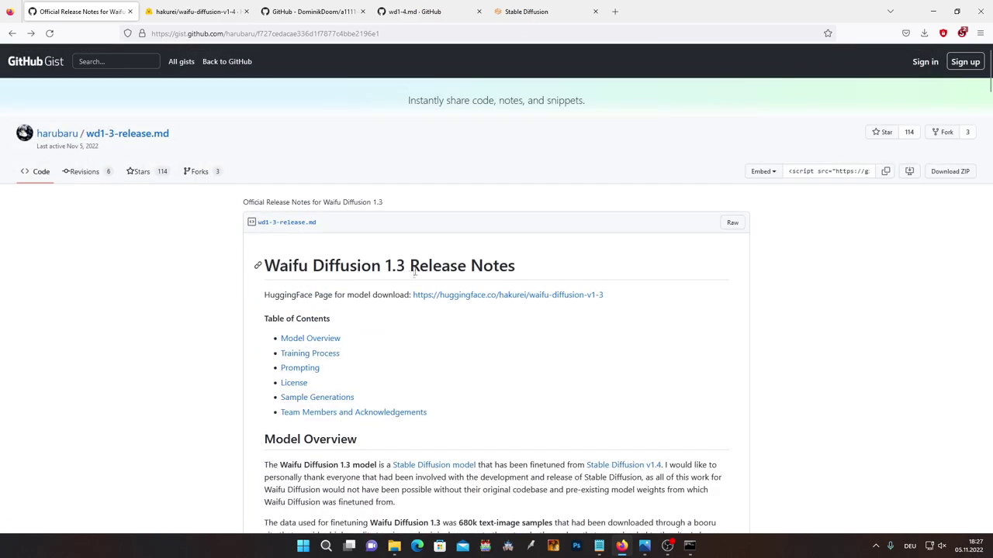
{"action": "scroll", "coordinate": [423, 303], "scroll_direction": "down", "scroll_amount": 1}
{"action": "scroll", "coordinate": [423, 303], "scroll_direction": "up", "scroll_amount": 1}
Open the web UI's form for installing an extension from a URL and copy the address of the a1111-sd-webui-tagcomplete GitHub repository
{"action": "key", "text": "ctrl+shift+Tab"}
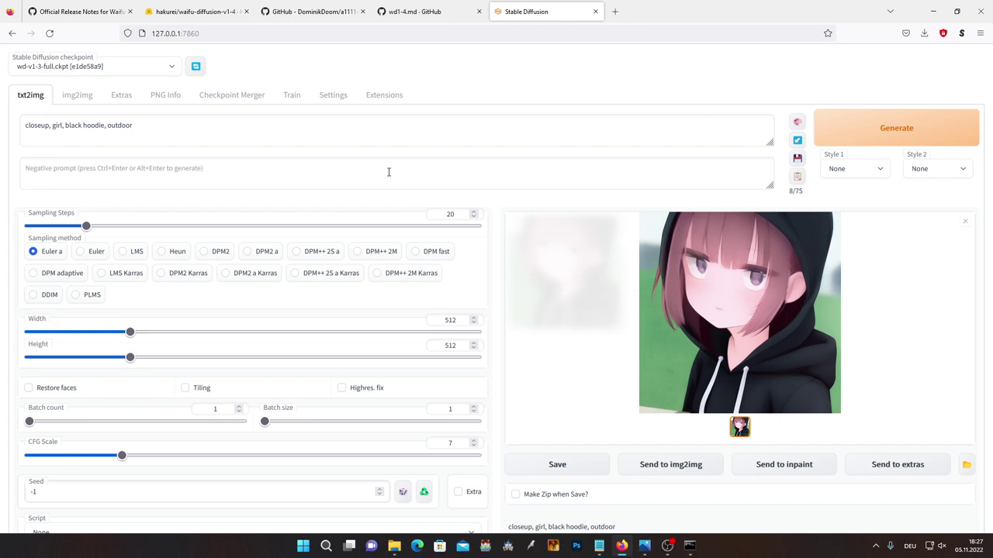
{"action": "left_click", "coordinate": [384, 103]}
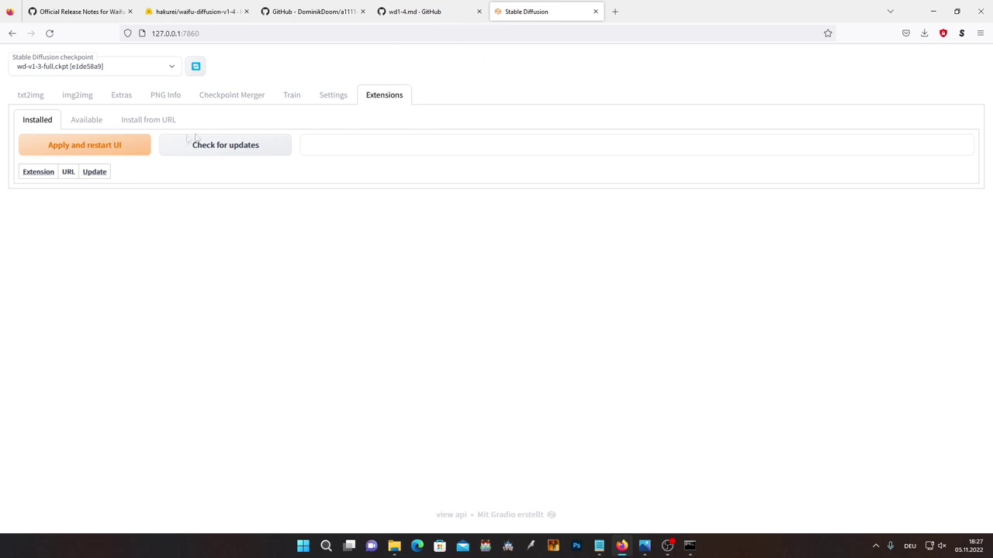
{"action": "left_click", "coordinate": [140, 122]}
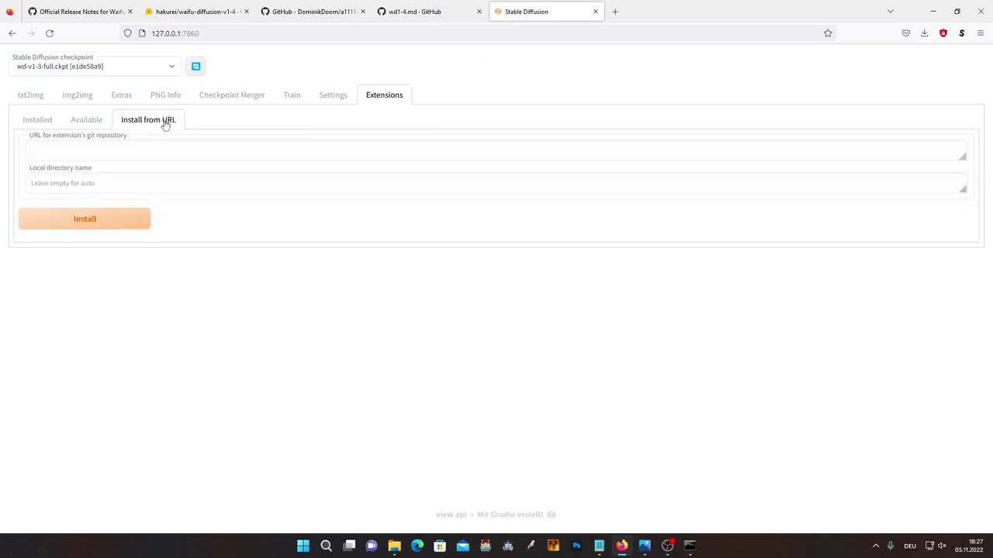
{"action": "left_click", "coordinate": [310, 12]}
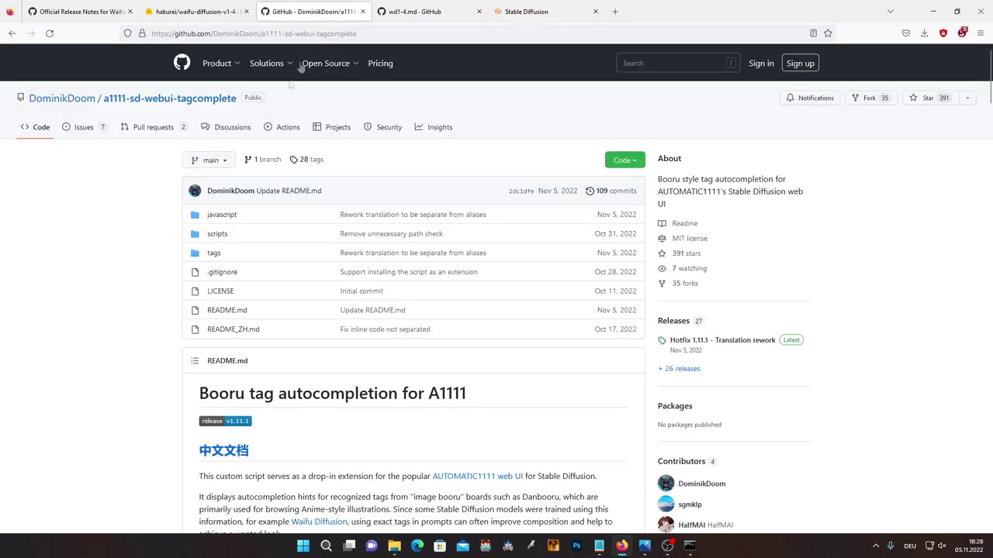
{"action": "left_click", "coordinate": [248, 33]}
{"action": "key", "text": "ctrl+c"}
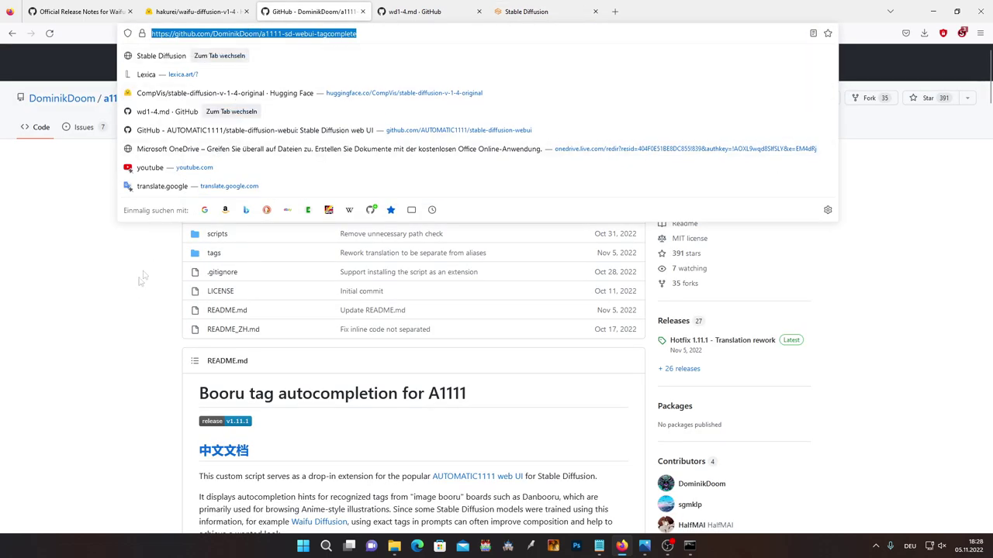
{"action": "left_click", "coordinate": [178, 338]}
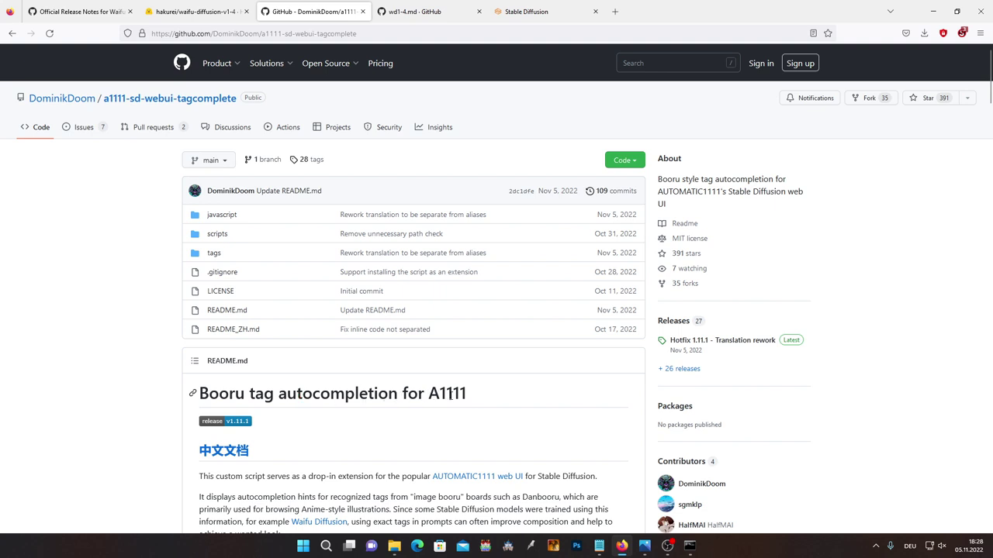
Install the a1111-sd-webui-tagcomplete extension in the web UI from the copied repository URL
{"action": "left_click", "coordinate": [527, 12]}
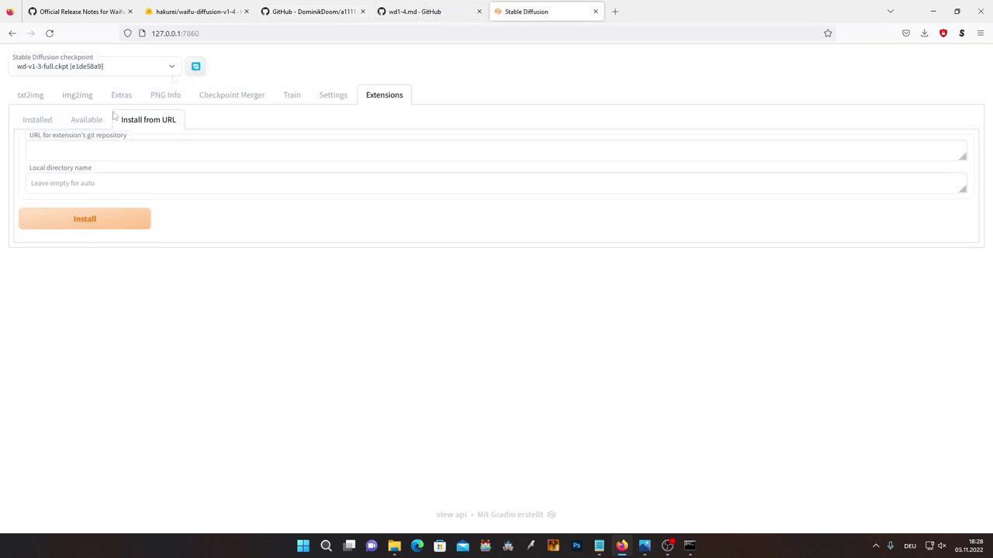
{"action": "left_click", "coordinate": [95, 158]}
{"action": "key", "text": "ctrl+v"}
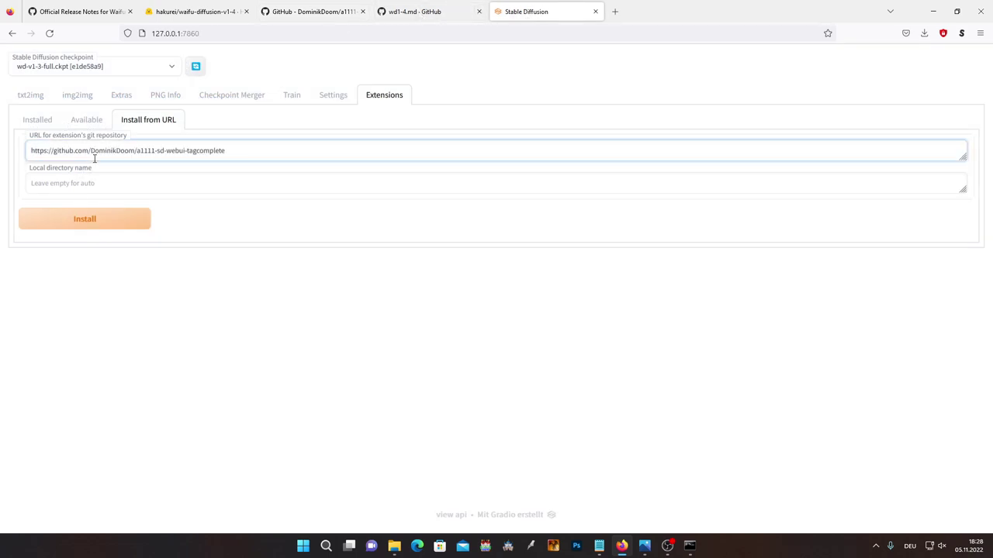
{"action": "left_click", "coordinate": [87, 223]}
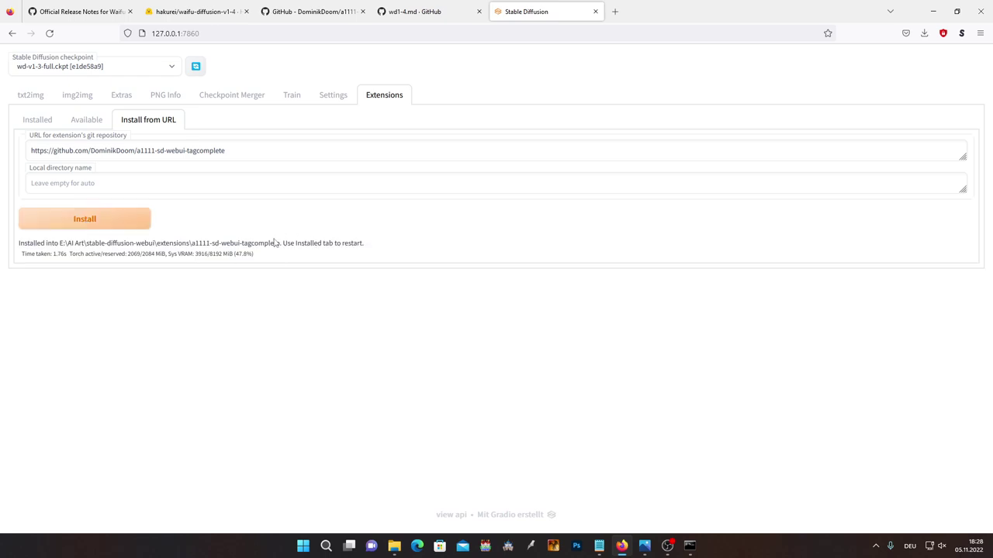
Apply the installed tag autocomplete extension and restart the web UI
{"action": "left_click_drag", "start_coordinate": [282, 243], "coordinate": [368, 250]}
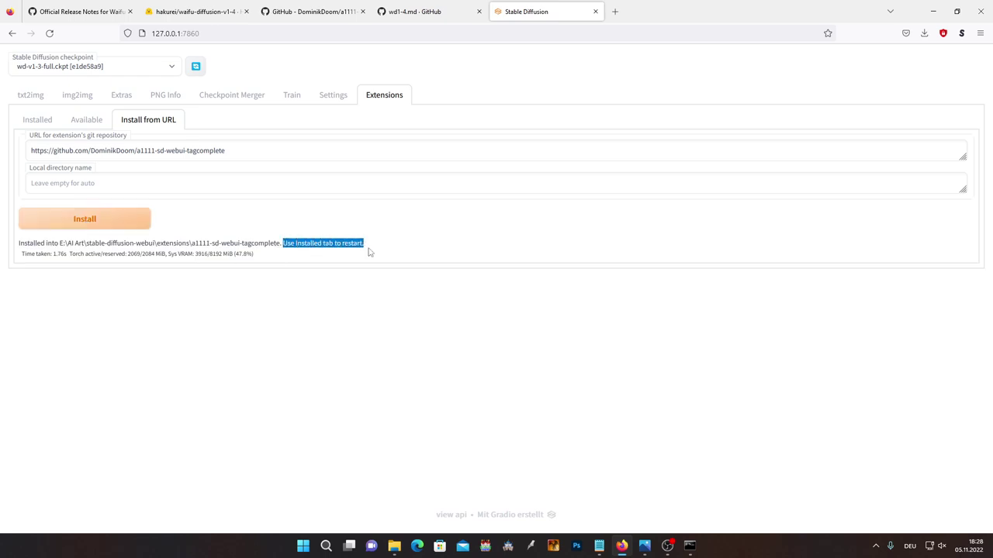
{"action": "left_click", "coordinate": [360, 247]}
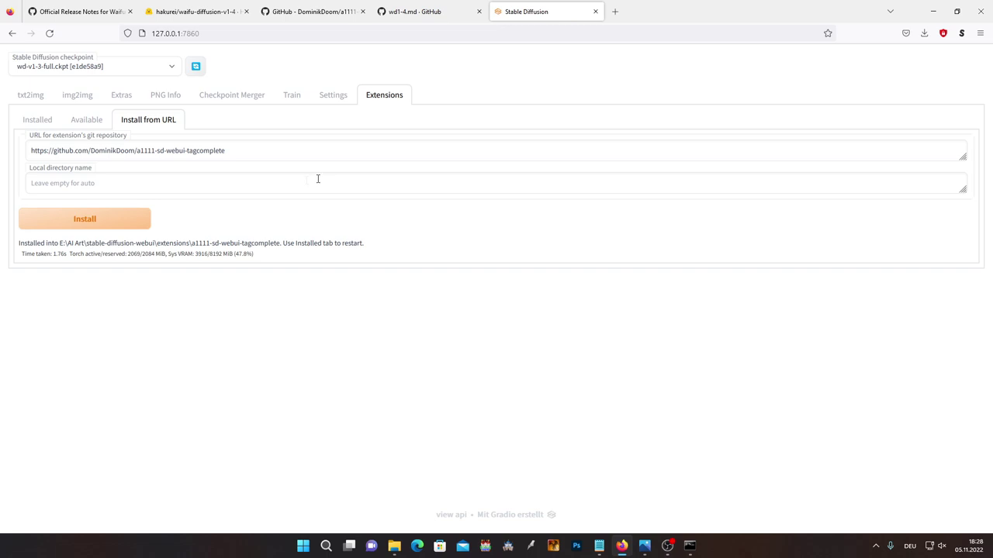
{"action": "left_click", "coordinate": [34, 124]}
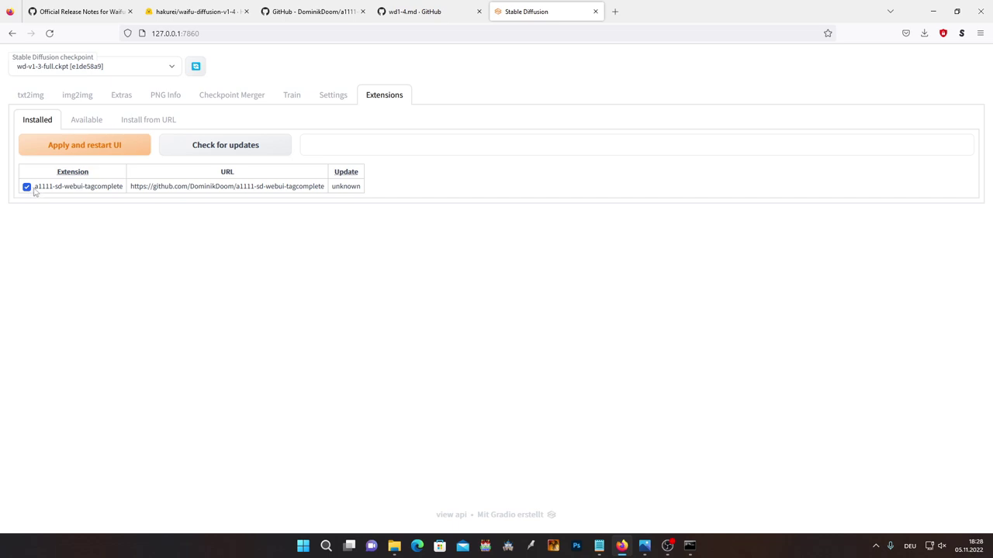
{"action": "left_click", "coordinate": [81, 151]}
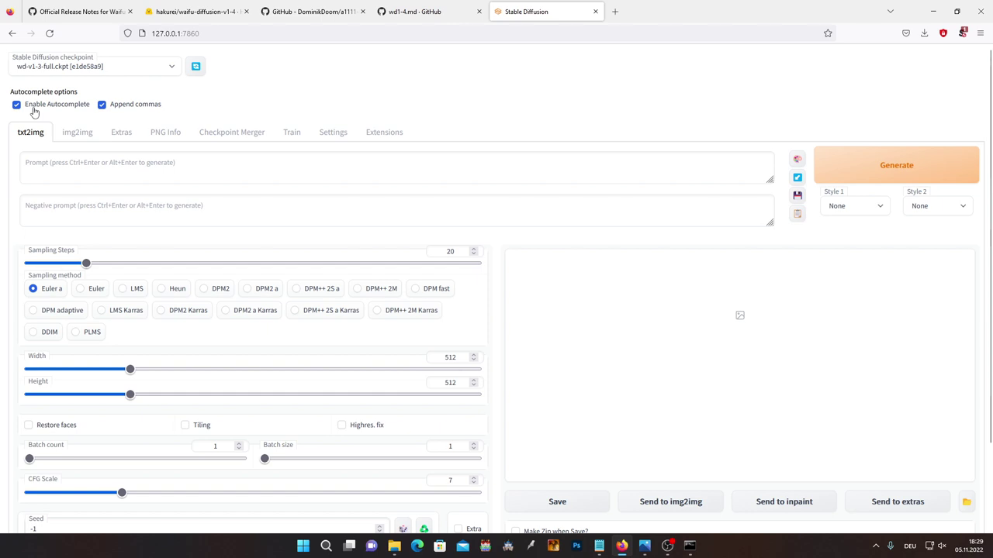
Start the txt2img prompt with the autocompleted tags "1girl" and "simple background"
{"action": "left_click", "coordinate": [119, 167]}
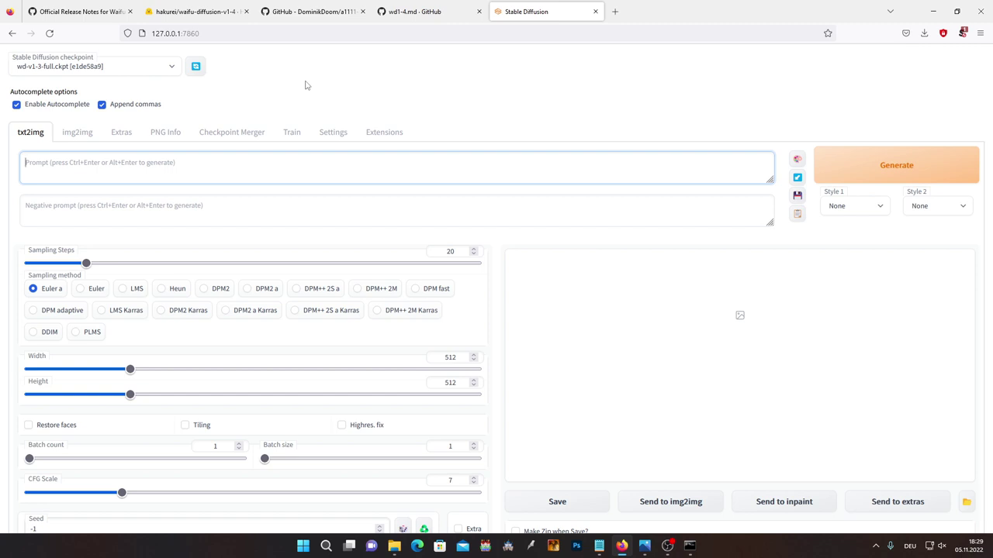
{"action": "type", "text": "girl"}
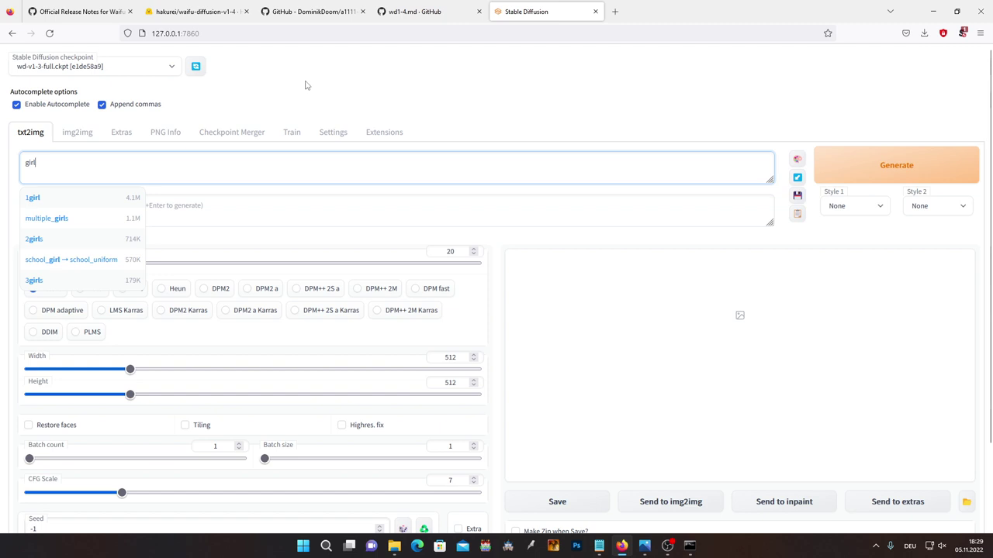
{"action": "key", "text": "Down"}
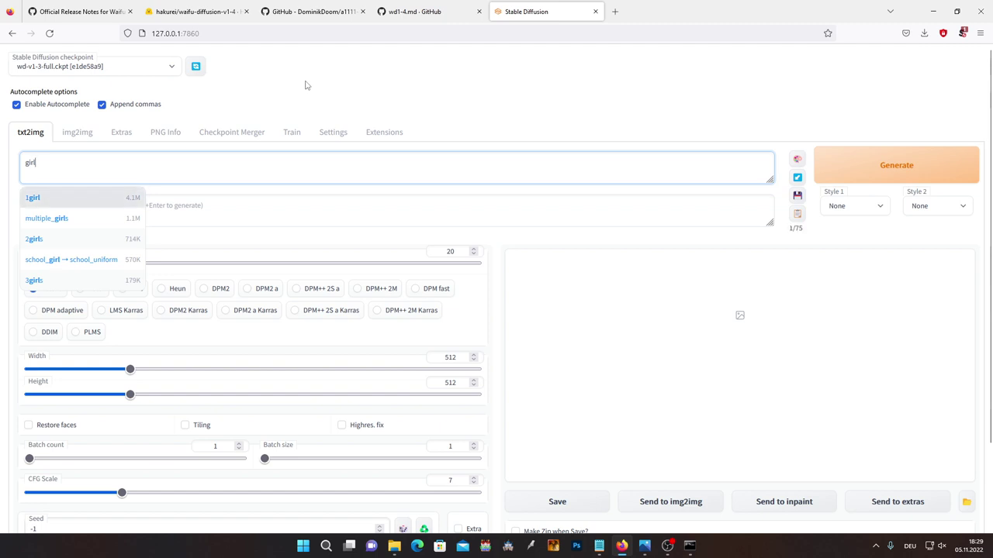
{"action": "left_click", "coordinate": [39, 200]}
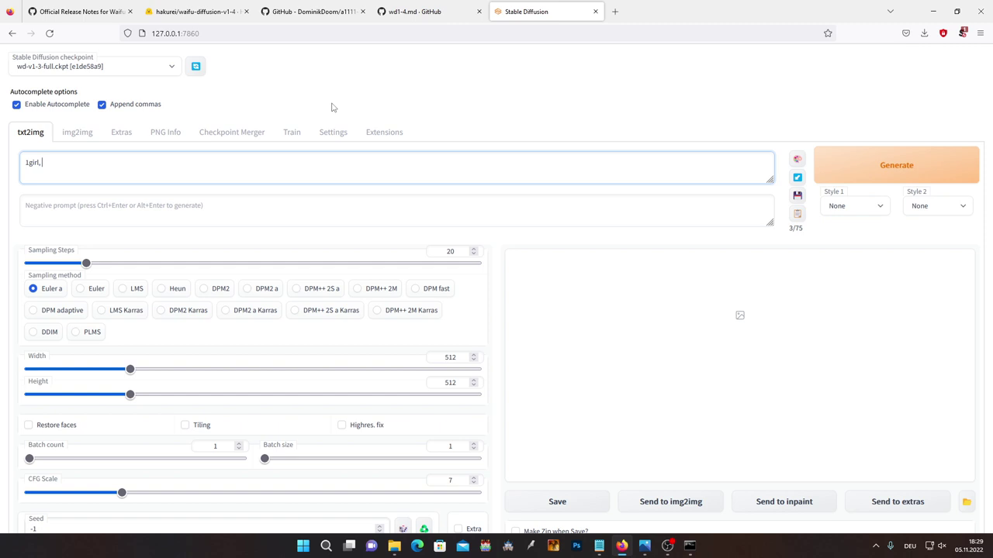
{"action": "type", "text": "background"}
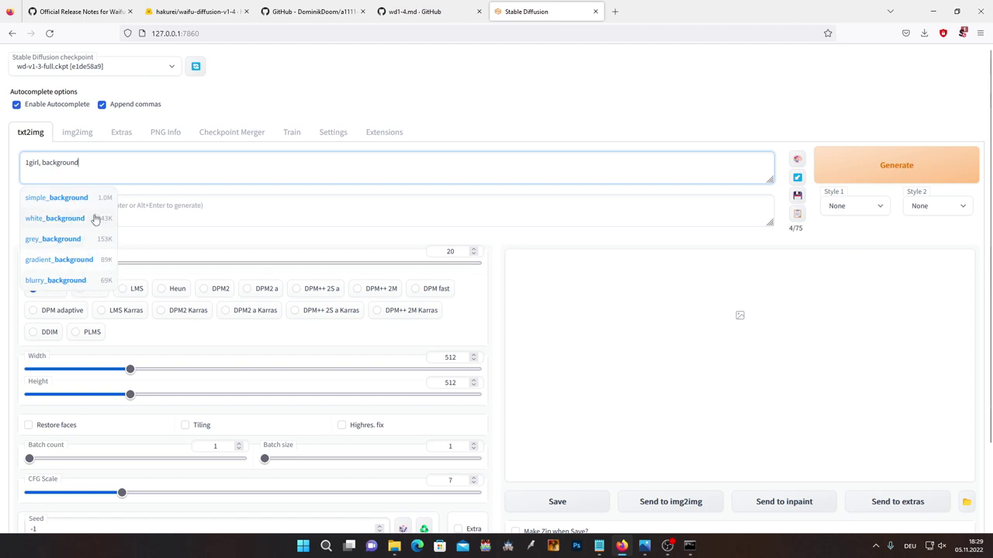
{"action": "left_click", "coordinate": [65, 199]}
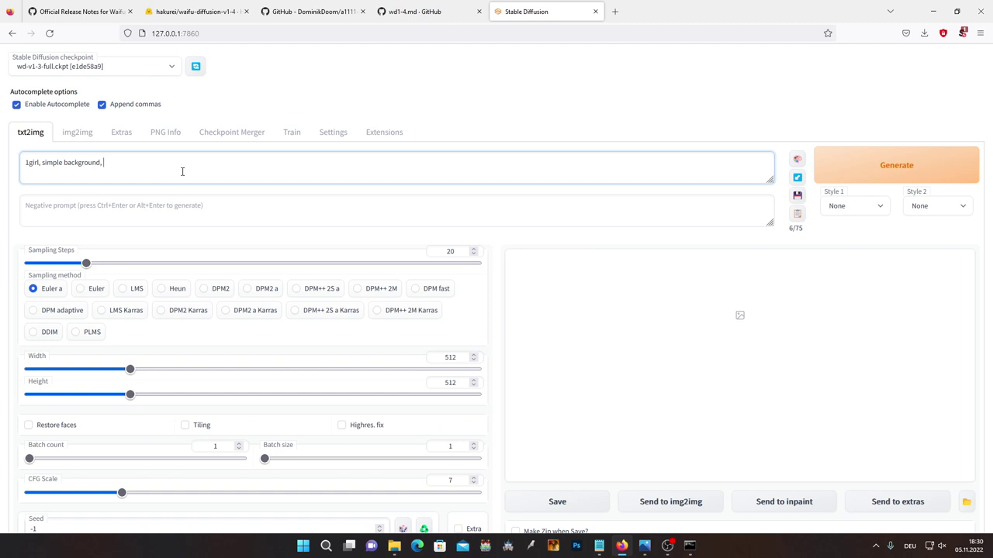
Add the autocompleted tags "solo" and "black hoodie" to the prompt
{"action": "type", "text": "solo"}
{"action": "key", "text": "Tab"}
{"action": "type", "text": "hoodie"}
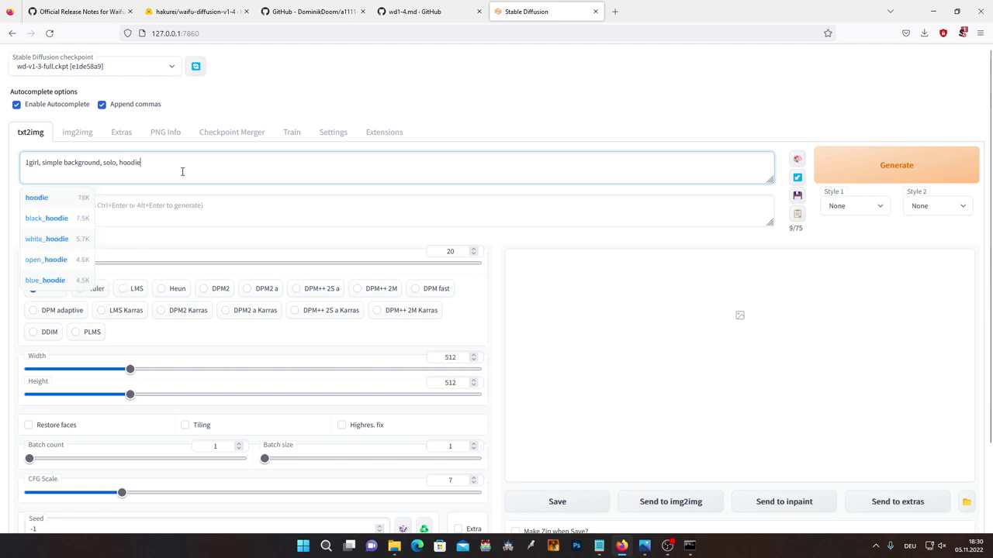
{"action": "key", "text": "Down"}
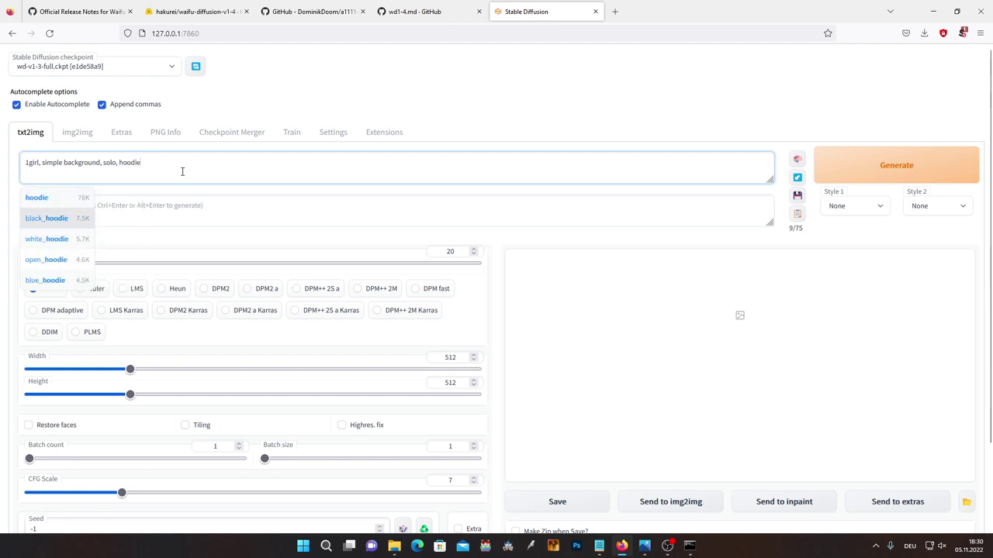
{"action": "key", "text": "Return"}
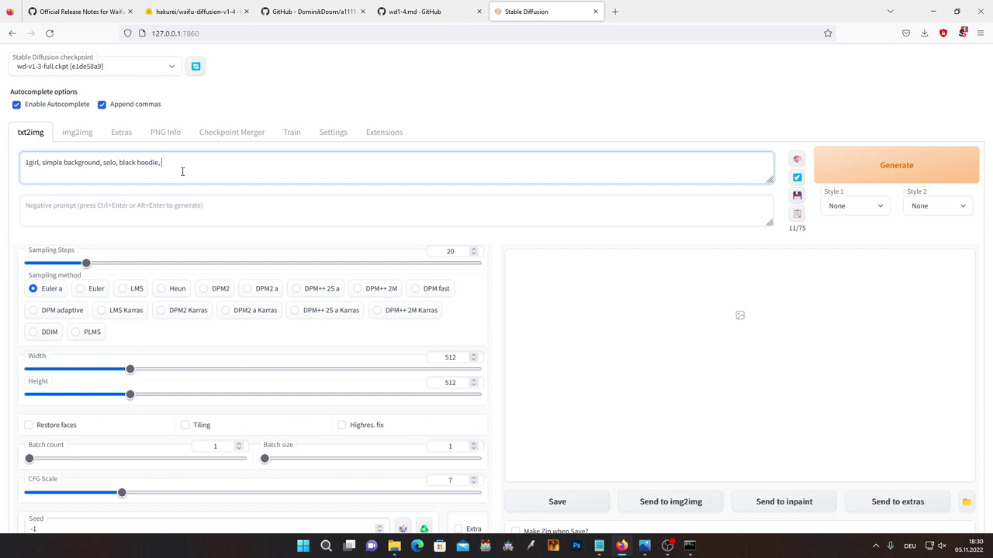
Add the autocompleted tags "blonde hair" and "short hair" to the prompt and generate an image
{"action": "type", "text": "blonde"}
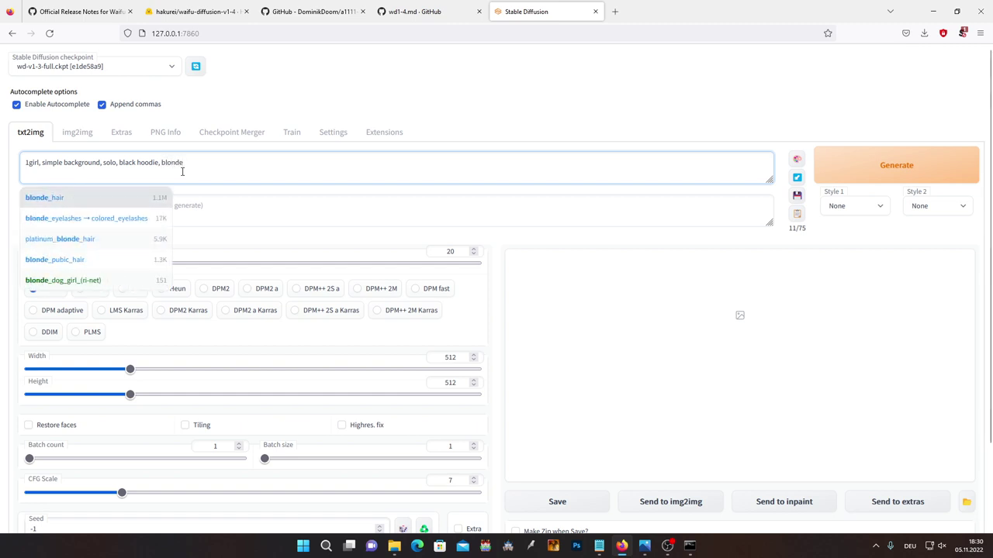
{"action": "key", "text": "Tab"}
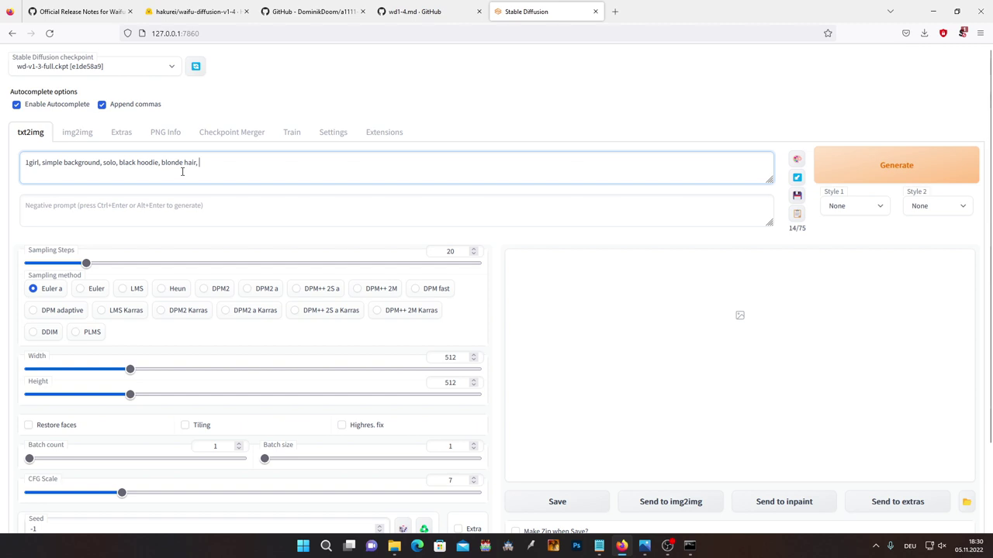
{"action": "type", "text": "hair"}
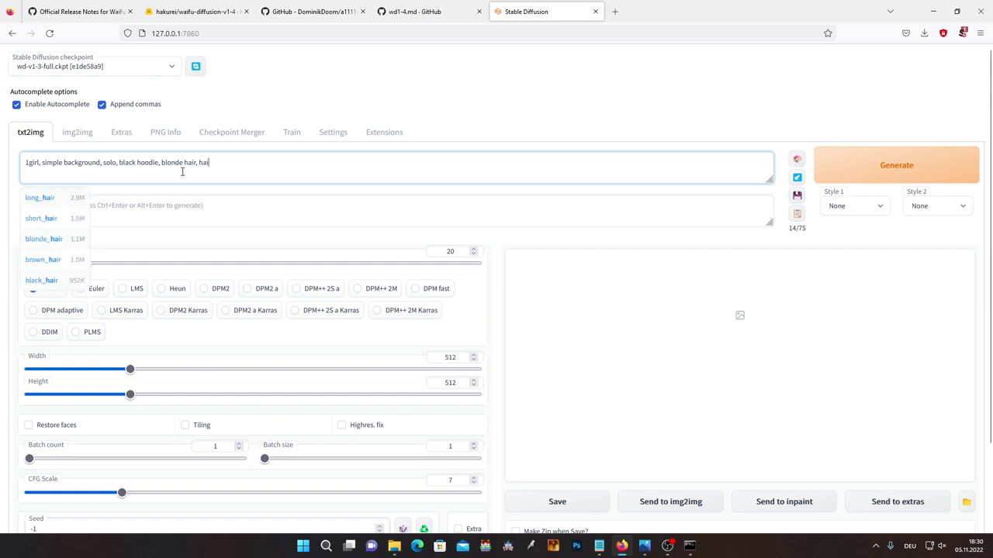
{"action": "key", "text": "Down"}
{"action": "key", "text": "Down"}
{"action": "key", "text": "Up"}
{"action": "key", "text": "Up"}
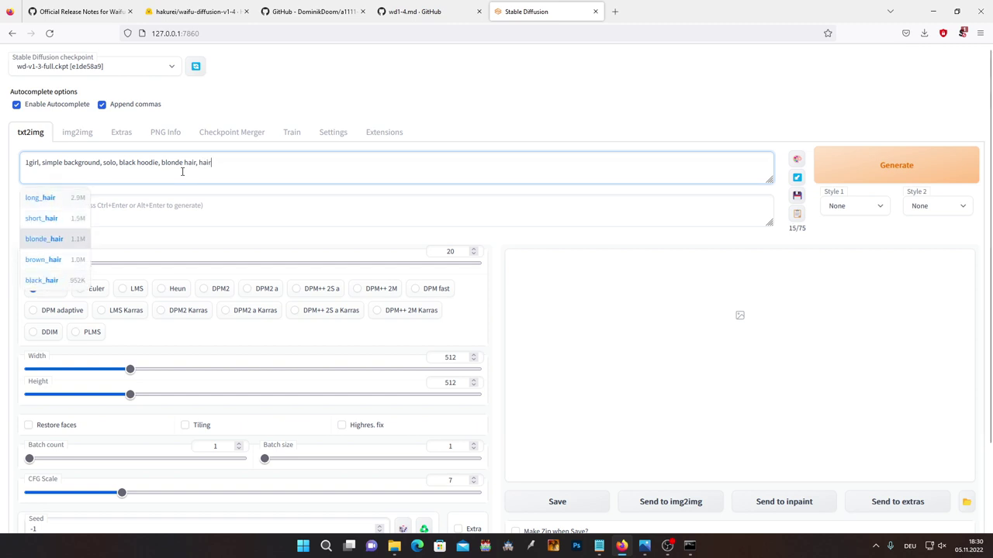
{"action": "key", "text": "Down"}
{"action": "key", "text": "Up"}
{"action": "key", "text": "Up"}
{"action": "key", "text": "Down"}
{"action": "key", "text": "Up"}
{"action": "key", "text": "Down"}
{"action": "key", "text": "Up"}
{"action": "key", "text": "Down"}
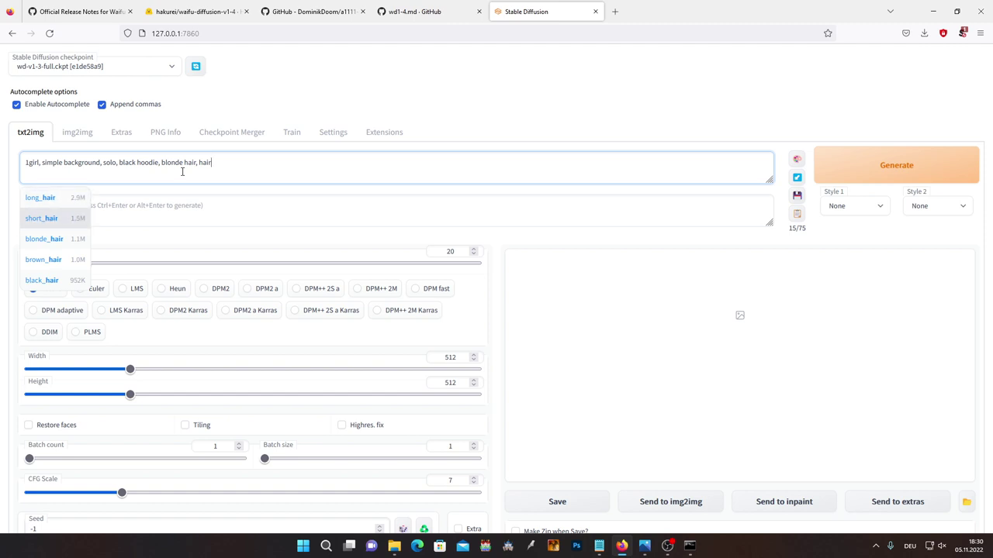
{"action": "key", "text": "Up"}
{"action": "key", "text": "Down"}
{"action": "key", "text": "Return"}
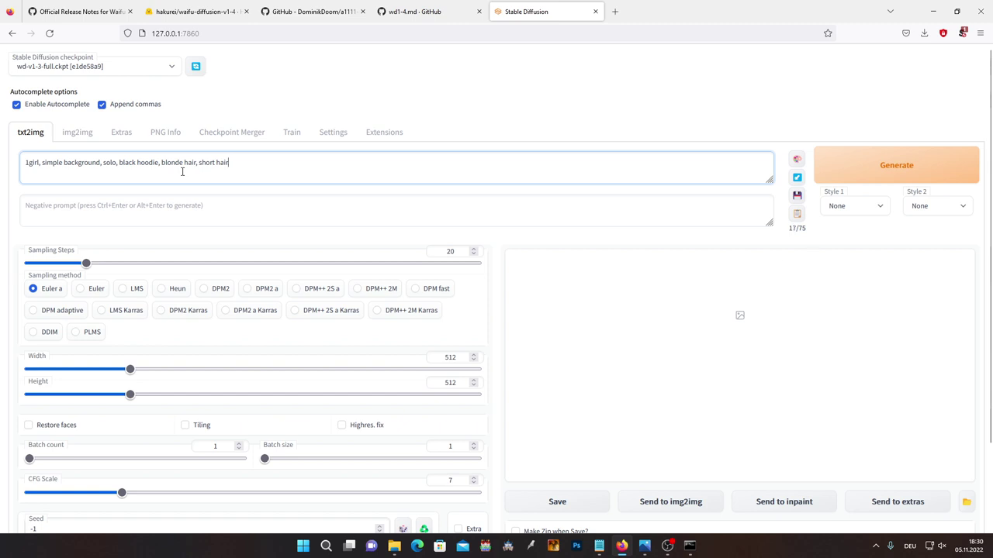
{"action": "left_click", "coordinate": [846, 172]}
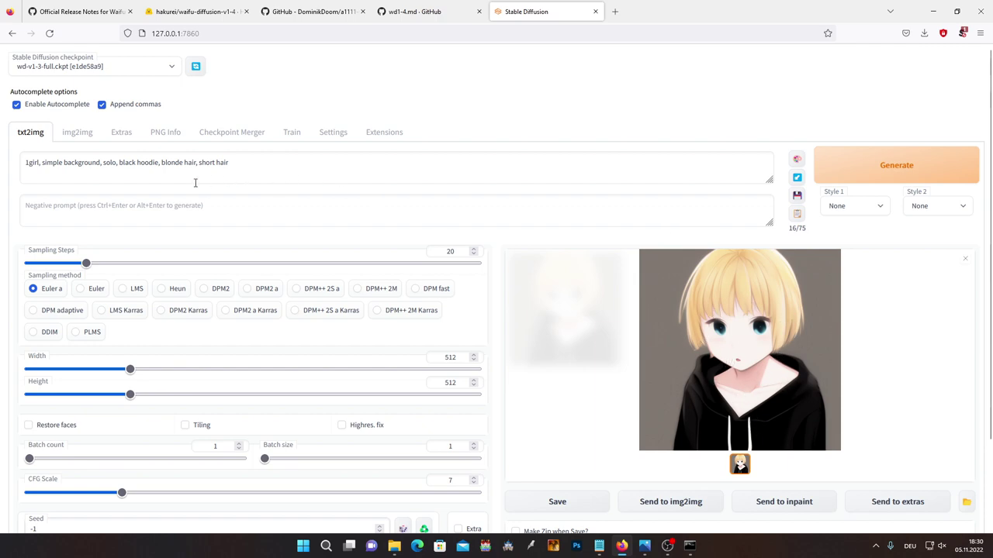
Reuse the seed of the last generated image for the next generation
{"action": "scroll", "coordinate": [419, 202], "scroll_direction": "down", "scroll_amount": 3}
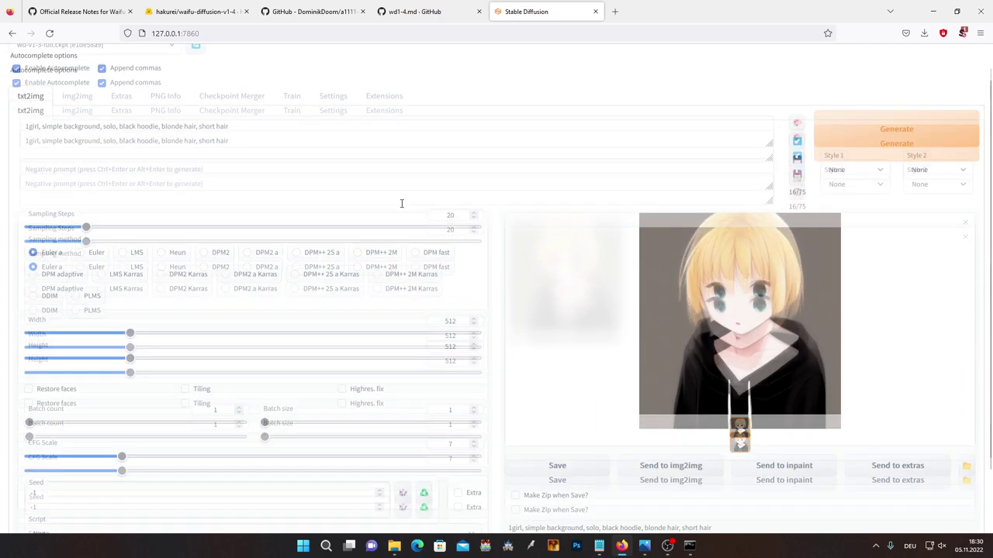
{"action": "left_click", "coordinate": [425, 428]}
{"action": "scroll", "coordinate": [425, 427], "scroll_direction": "up", "scroll_amount": 3}
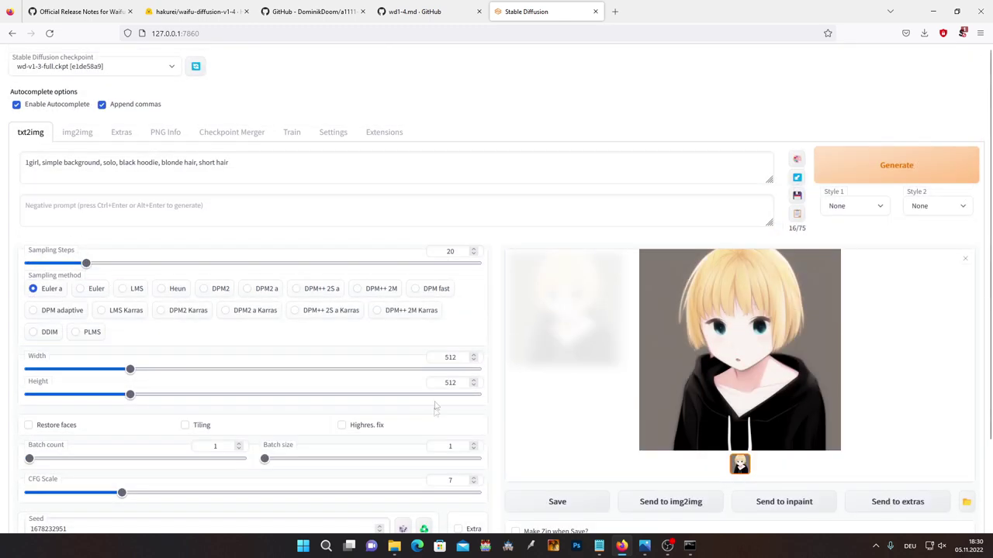
Add the autocompleted tag "pointy ears" to the prompt and generate the image with the reused seed
{"action": "left_click", "coordinate": [278, 168]}
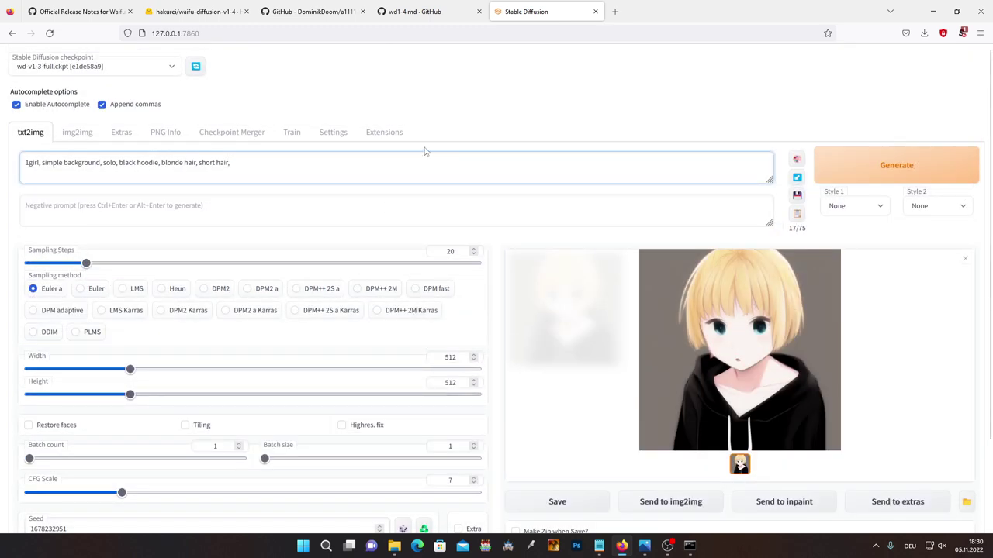
{"action": "type", "text": "poin"}
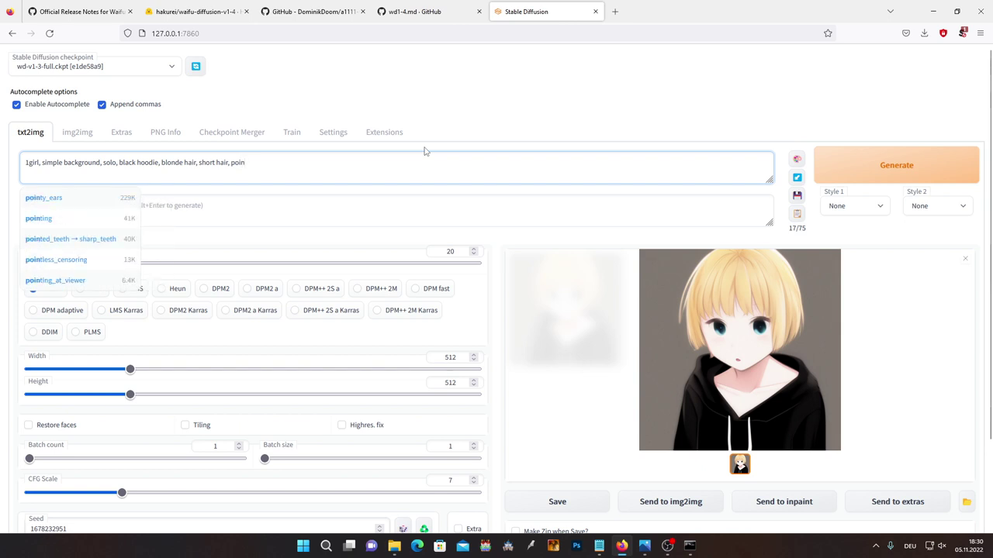
{"action": "key", "text": "Tab"}
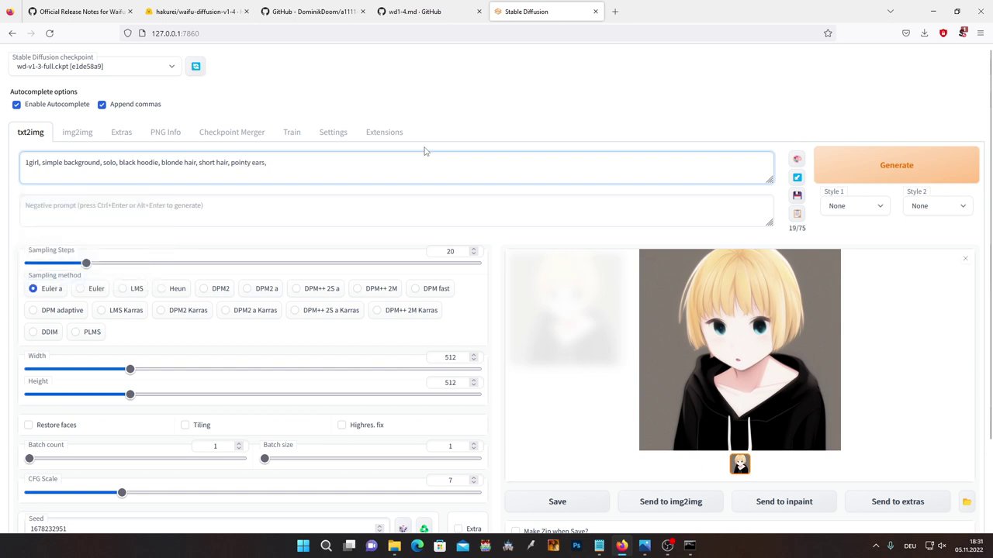
{"action": "triple_click", "coordinate": [512, 99]}
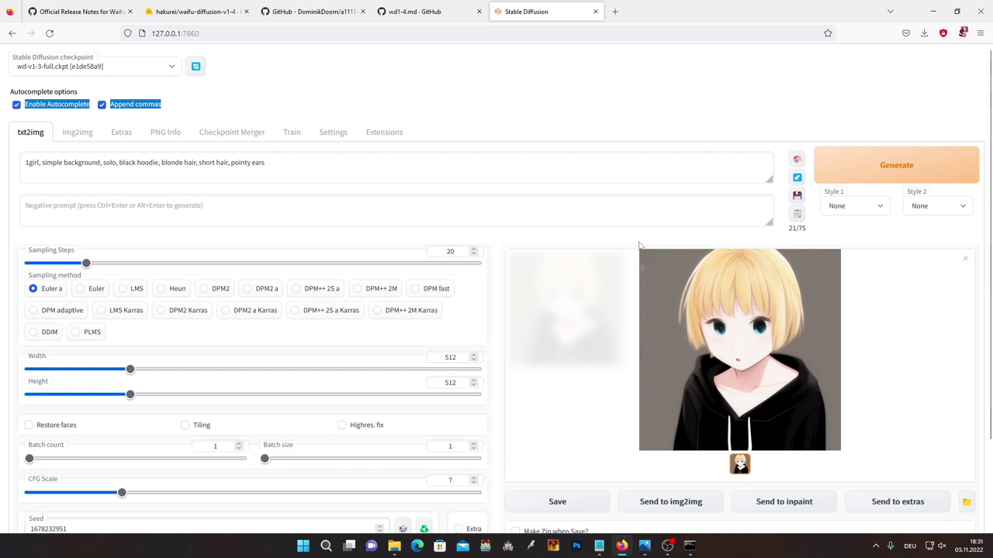
{"action": "left_click", "coordinate": [565, 107]}
{"action": "scroll", "coordinate": [505, 255], "scroll_direction": "down", "scroll_amount": 2}
{"action": "scroll", "coordinate": [507, 262], "scroll_direction": "up", "scroll_amount": 2}
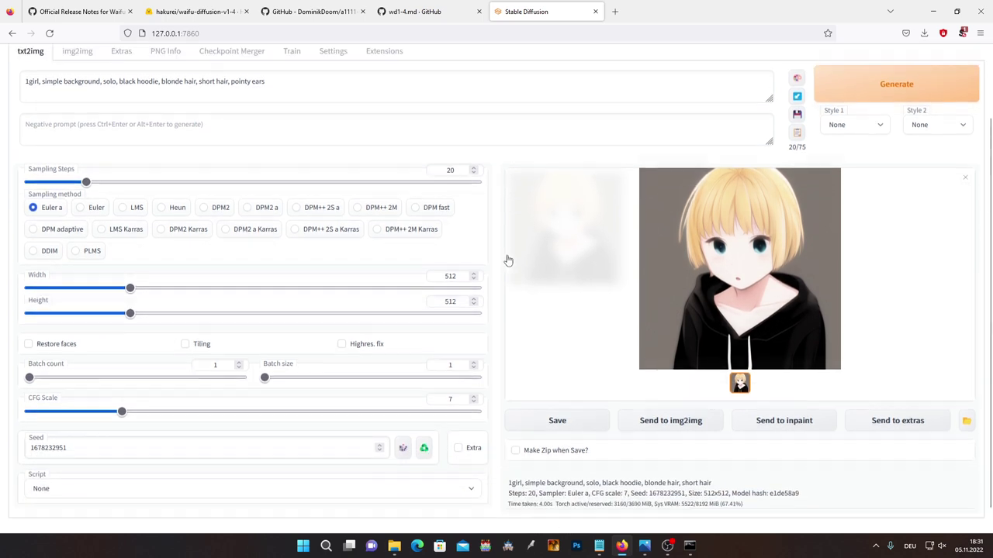
{"action": "scroll", "coordinate": [509, 251], "scroll_direction": "down", "scroll_amount": 2}
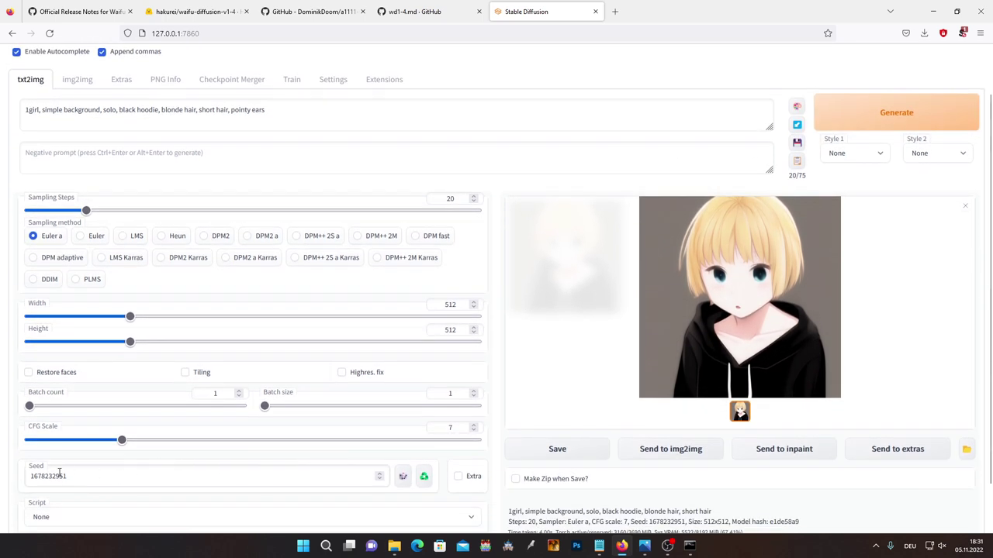
{"action": "scroll", "coordinate": [509, 251], "scroll_direction": "up", "scroll_amount": 1}
{"action": "scroll", "coordinate": [508, 251], "scroll_direction": "up", "scroll_amount": 1}
{"action": "left_click", "coordinate": [874, 171]}
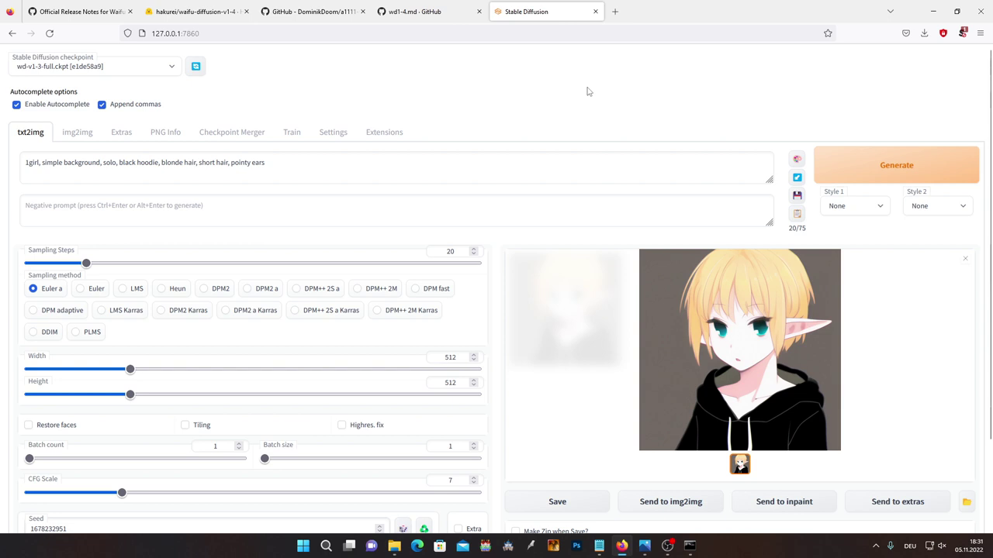
Append the autocompleted tag "backlighting" to the prompt and generate the image again
{"action": "left_click", "coordinate": [359, 172]}
{"action": "type", "text": ", back"}
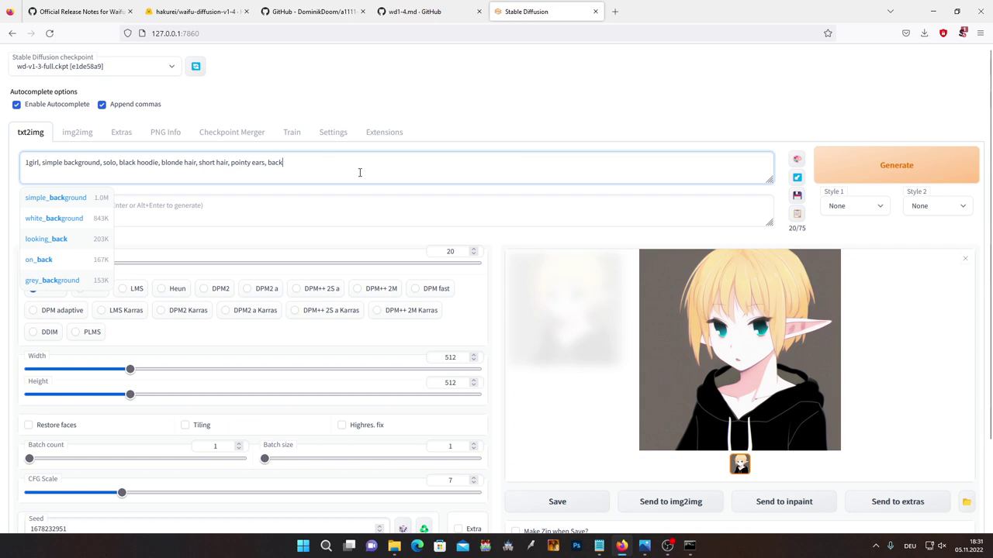
{"action": "type", "text": "light"}
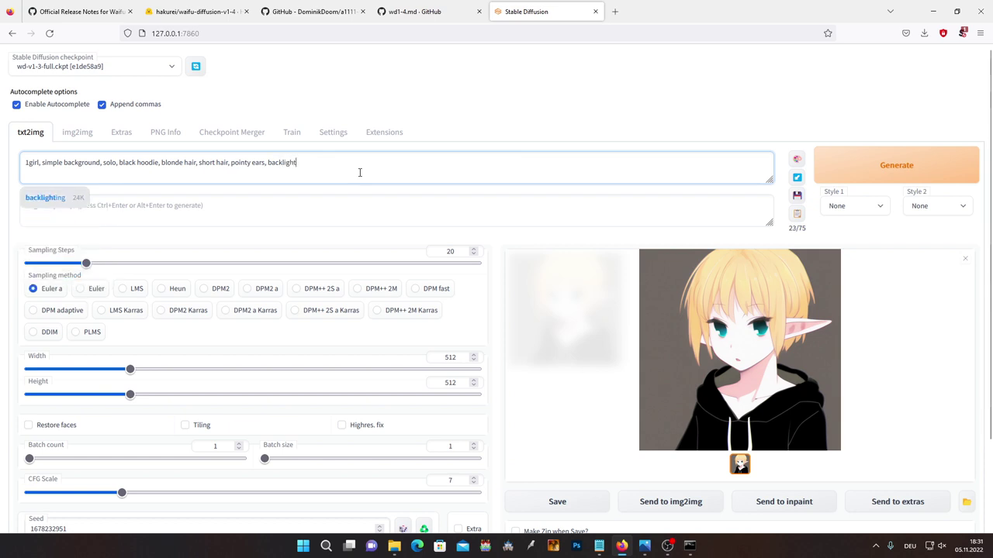
{"action": "key", "text": "Tab"}
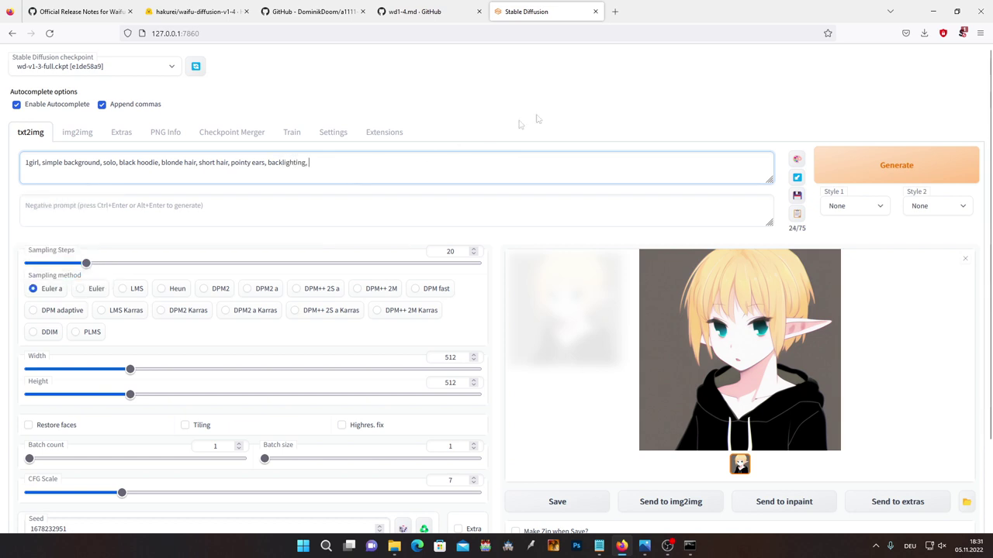
{"action": "key", "text": "ctrl+Return"}
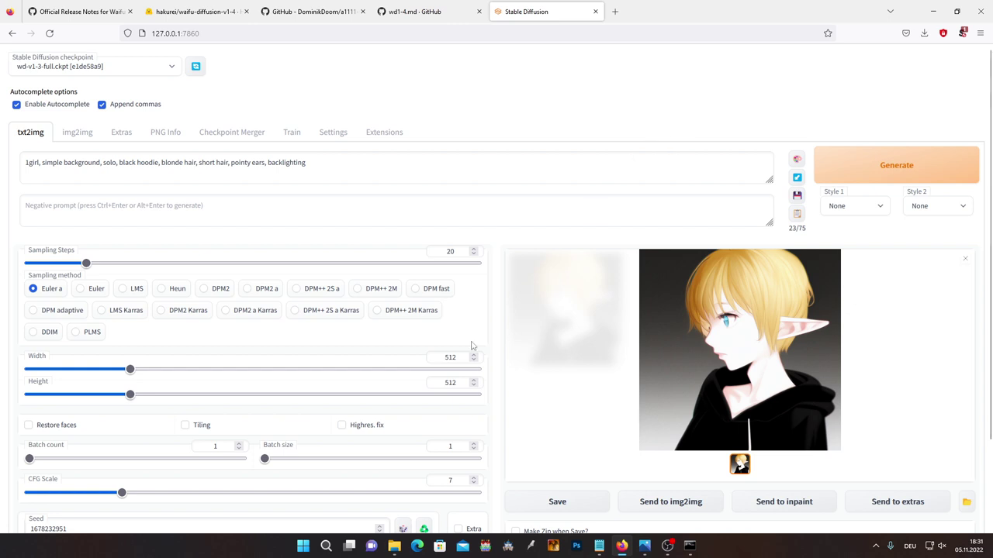
Reset the seed to random (-1) and generate a new image from the same prompt
{"action": "scroll", "coordinate": [473, 345], "scroll_direction": "down", "scroll_amount": 3}
{"action": "left_click", "coordinate": [403, 424]}
{"action": "scroll", "coordinate": [405, 434], "scroll_direction": "up", "scroll_amount": 3}
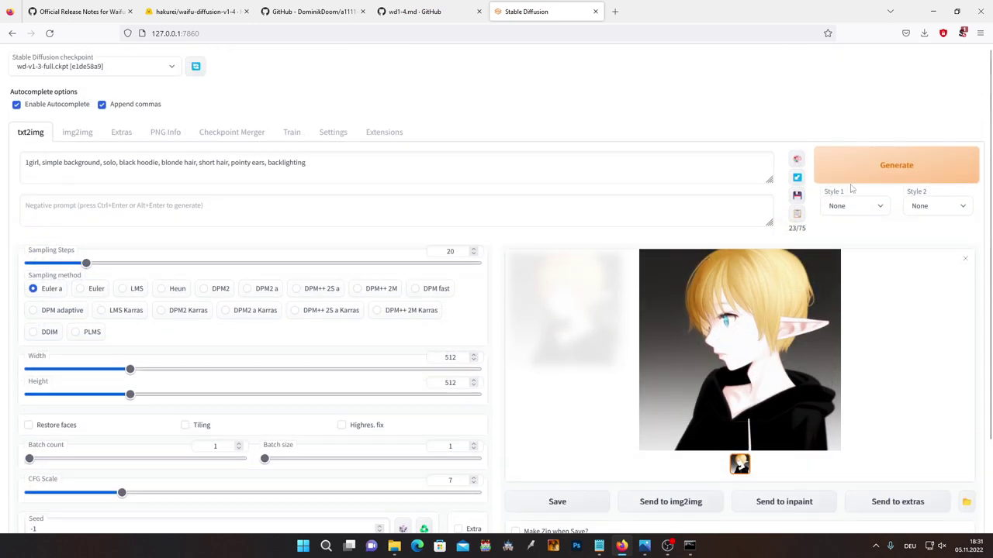
{"action": "left_click", "coordinate": [896, 166]}
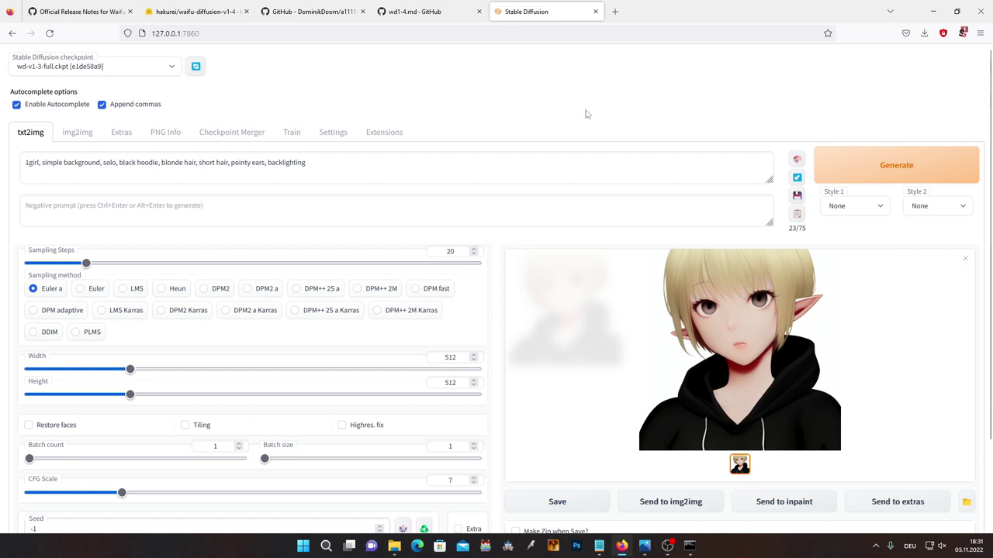
Generate two more variations of the same prompt with random seeds
{"action": "scroll", "coordinate": [587, 114], "scroll_direction": "down", "scroll_amount": 1}
{"action": "scroll", "coordinate": [578, 117], "scroll_direction": "down", "scroll_amount": 2}
{"action": "scroll", "coordinate": [563, 124], "scroll_direction": "up", "scroll_amount": 3}
{"action": "left_click", "coordinate": [857, 168]}
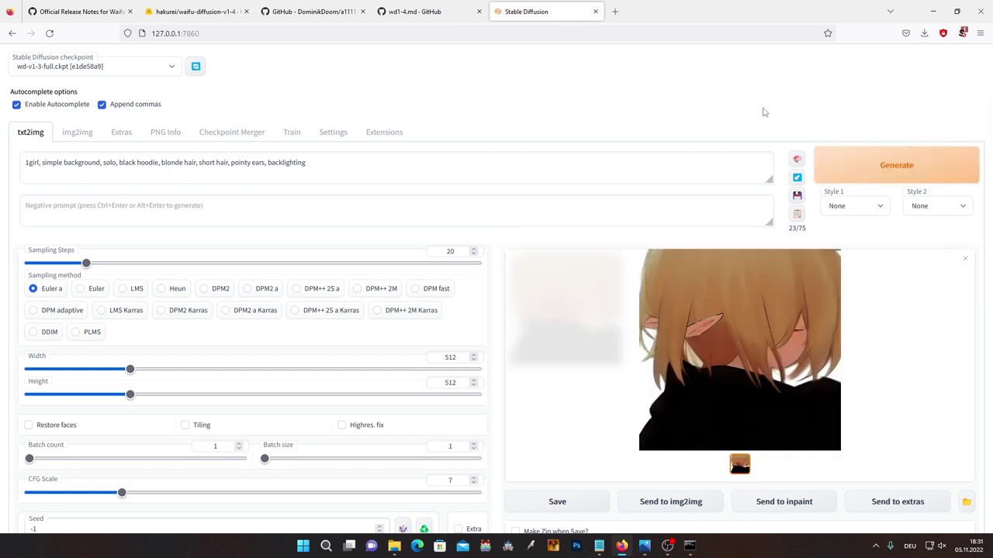
{"action": "left_click", "coordinate": [853, 156]}
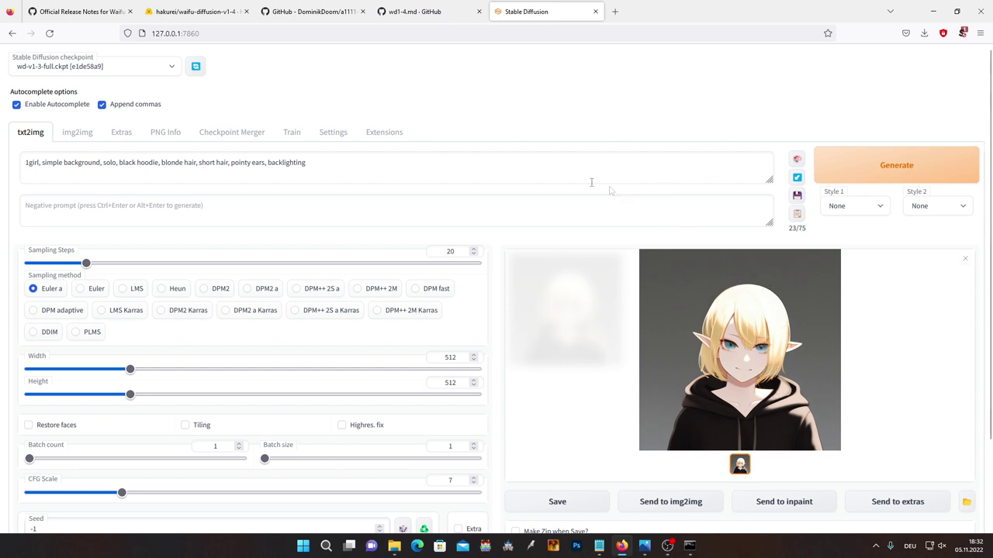
Shut down the web UI by closing its command window and its browser page
{"action": "left_click", "coordinate": [495, 162]}
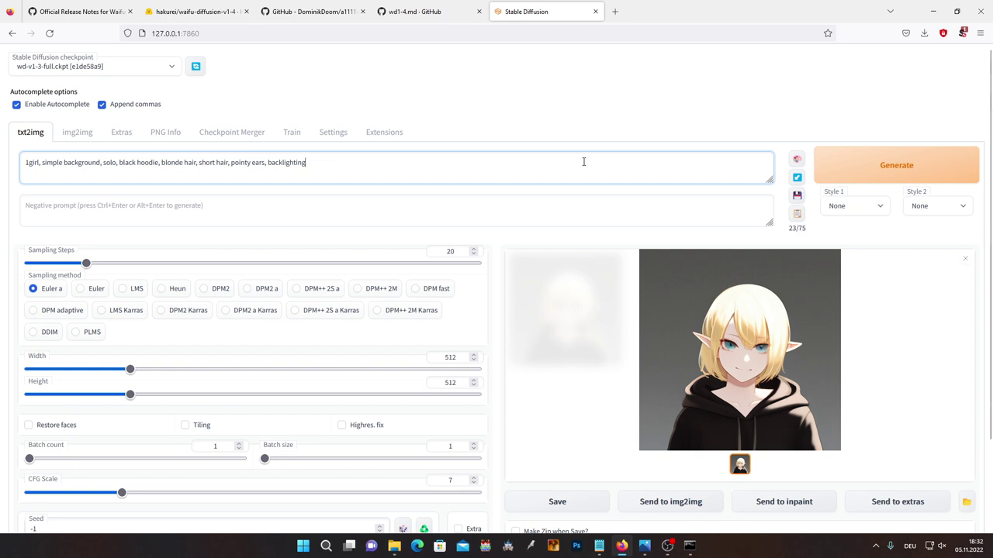
{"action": "right_click", "coordinate": [687, 552]}
{"action": "left_click", "coordinate": [690, 520]}
{"action": "key", "text": "ctrl+w"}
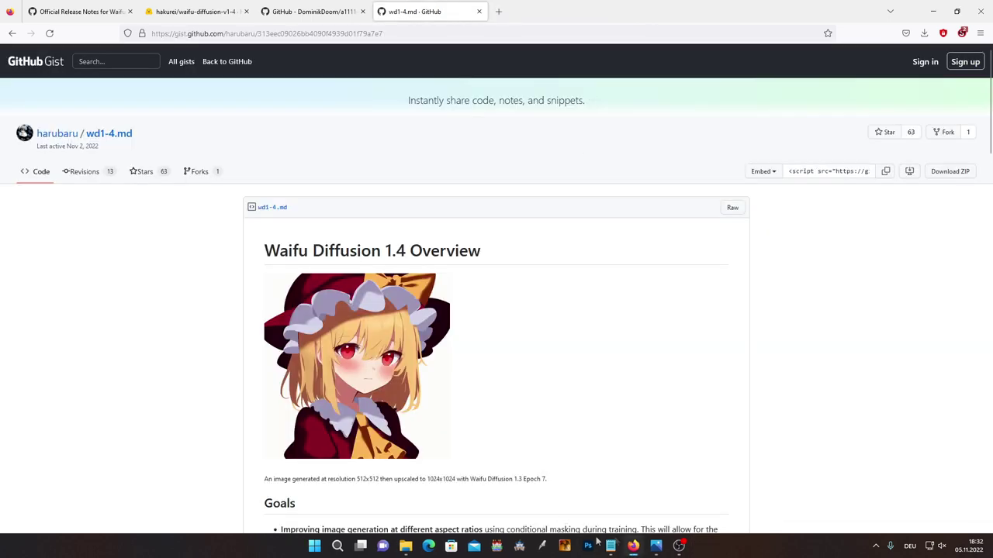
Open the webui-user Windows batch file from the stable-diffusion-webui folder for editing in the text editor
{"action": "mouse_move", "coordinate": [404, 545]}
{"action": "left_click", "coordinate": [488, 500]}
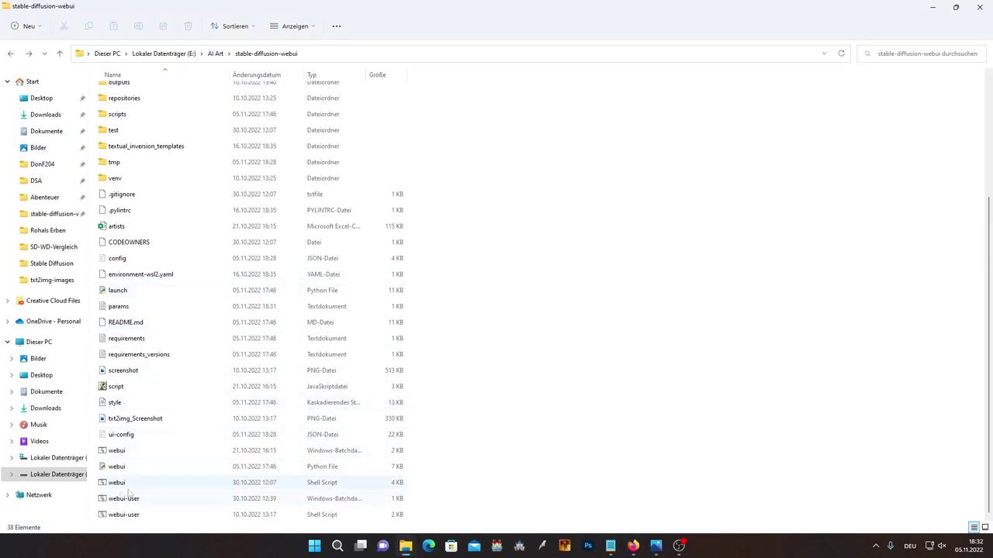
{"action": "left_click", "coordinate": [321, 501]}
{"action": "right_click", "coordinate": [273, 500]}
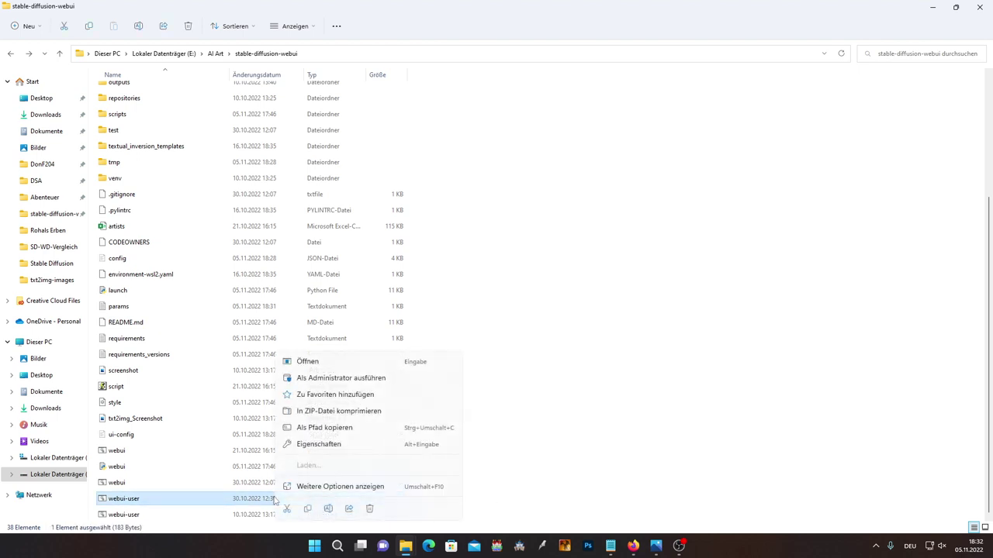
{"action": "left_click", "coordinate": [324, 489]}
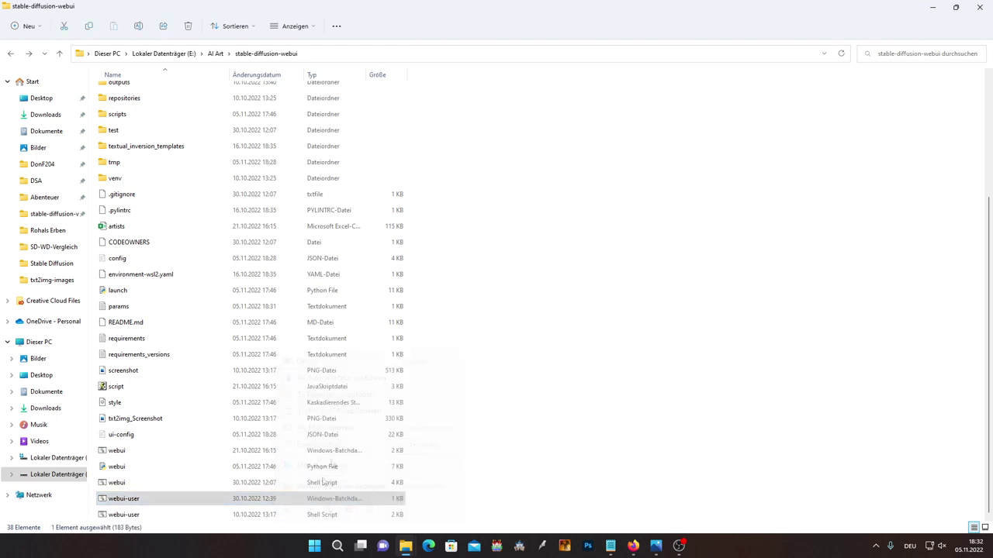
{"action": "left_click", "coordinate": [351, 257]}
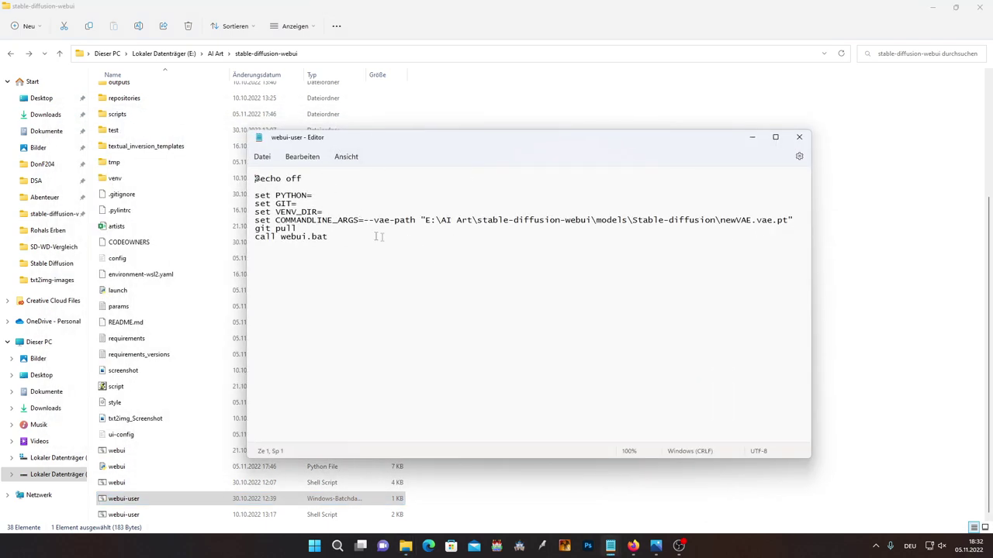
Add the argument --deepdanbooru before --vae-path in the COMMANDLINE_ARGS line, then save and close the file
{"action": "left_click", "coordinate": [364, 221]}
{"action": "type", "text": "--"}
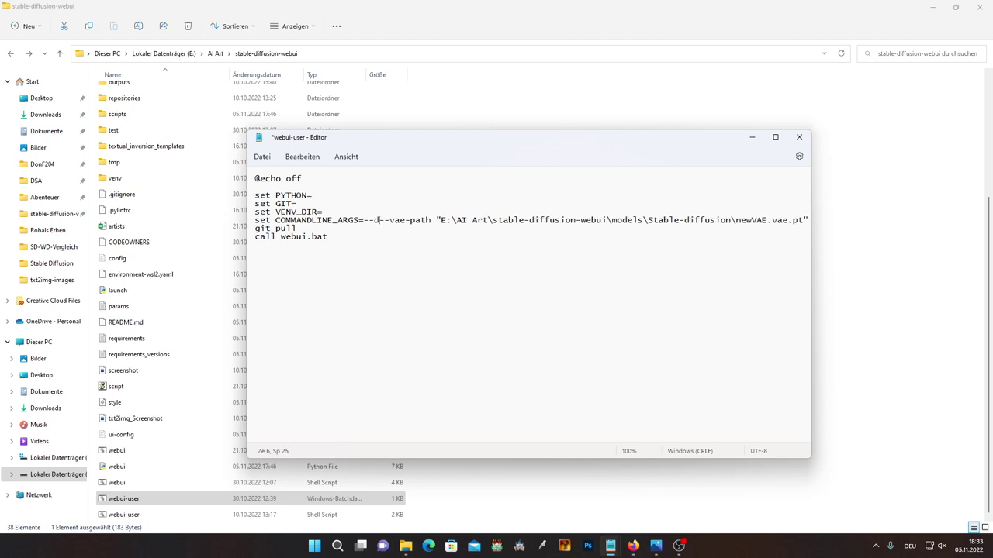
{"action": "type", "text": "deep"}
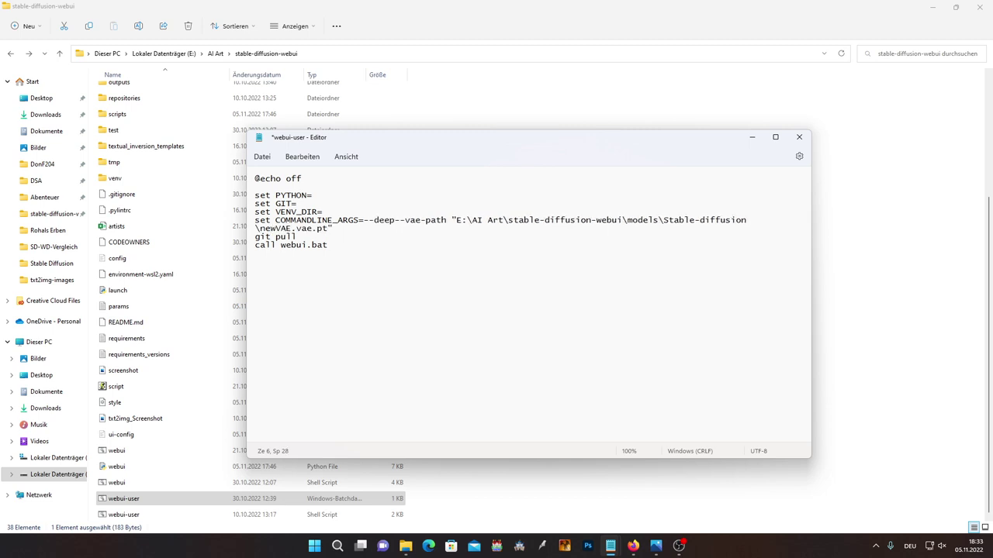
{"action": "type", "text": "danboo"}
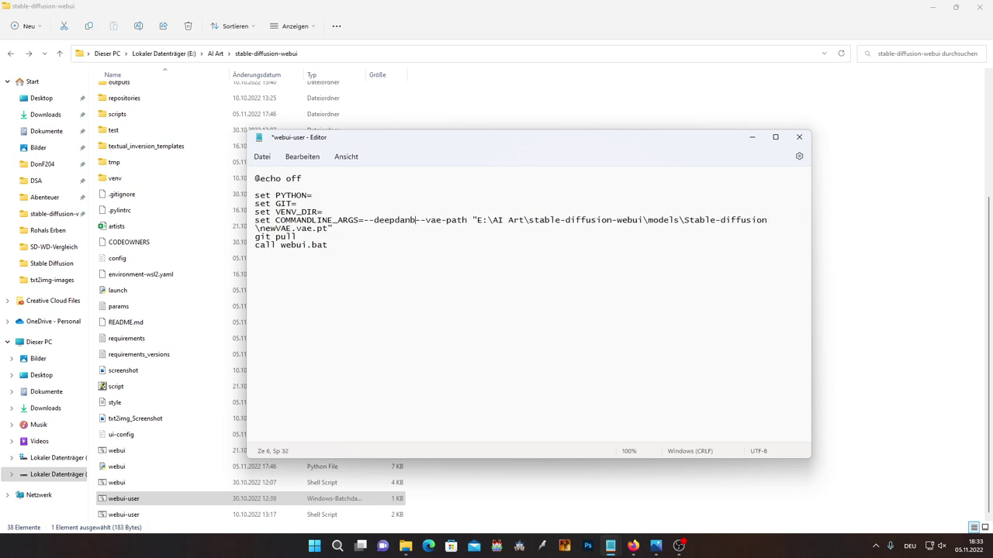
{"action": "type", "text": "ru"}
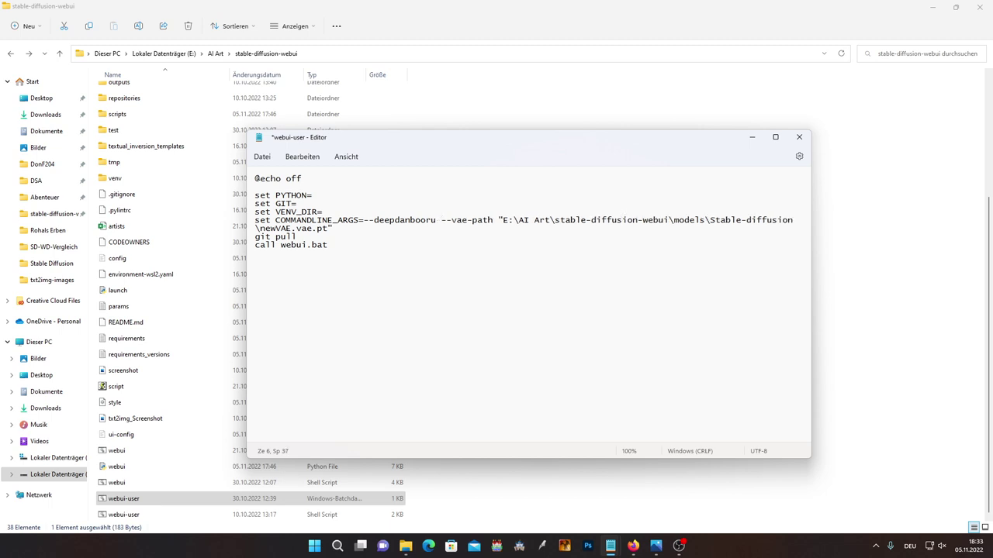
{"action": "key", "text": "ctrl+s"}
{"action": "left_click_drag", "start_coordinate": [365, 221], "coordinate": [437, 221]}
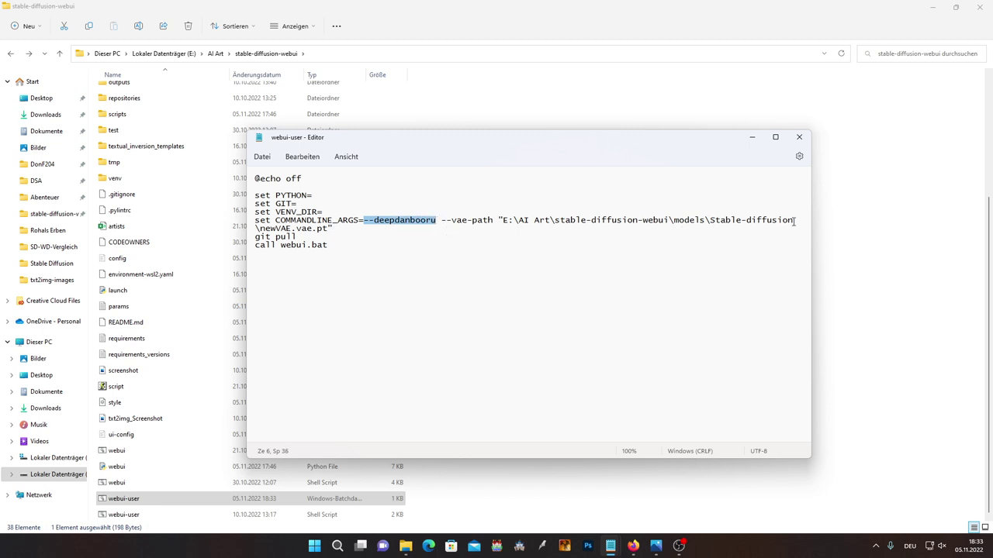
{"action": "left_click", "coordinate": [794, 221]}
{"action": "left_click", "coordinate": [799, 136]}
Launch the web UI by running the edited webui-user batch file
{"action": "left_click", "coordinate": [444, 500]}
{"action": "left_click", "coordinate": [367, 503]}
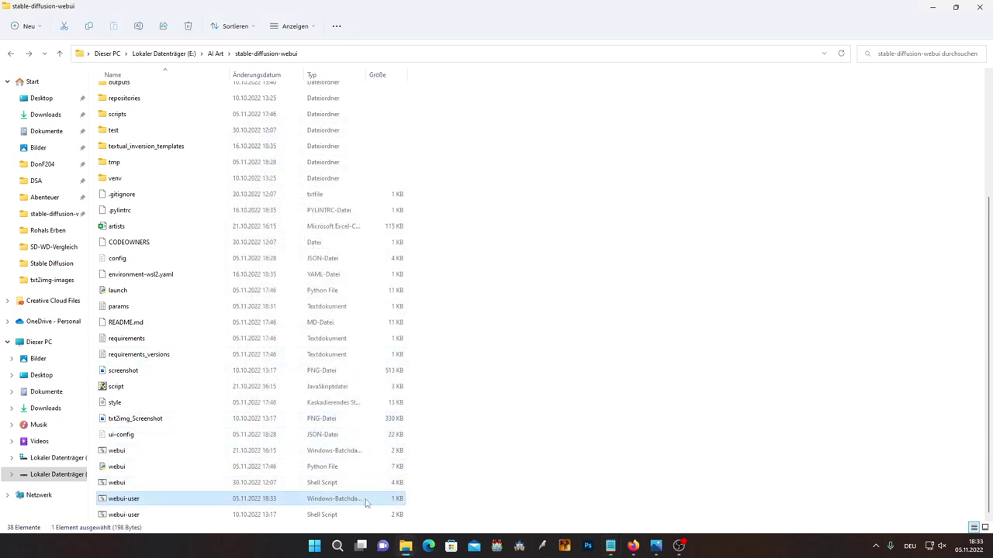
{"action": "double_click", "coordinate": [367, 502]}
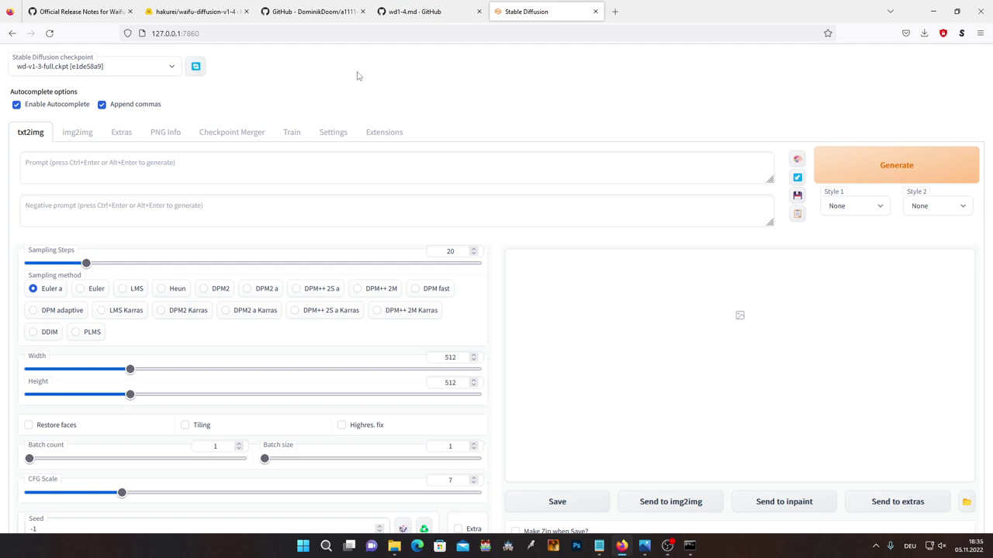
Load the newest image, 00069, from the outputs\txt2img-images folder as the img2img source image
{"action": "left_click", "coordinate": [74, 139]}
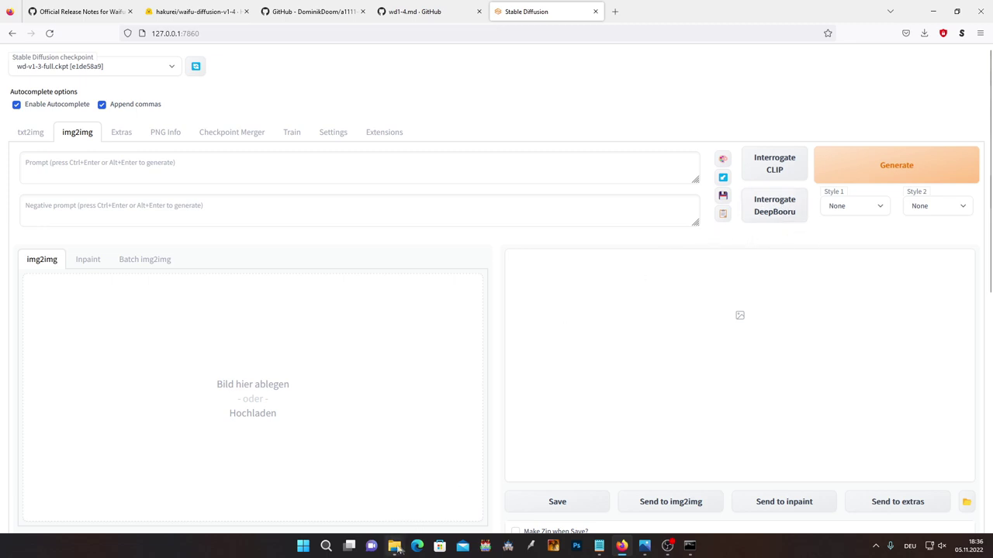
{"action": "mouse_move", "coordinate": [394, 547]}
{"action": "left_click", "coordinate": [434, 508]}
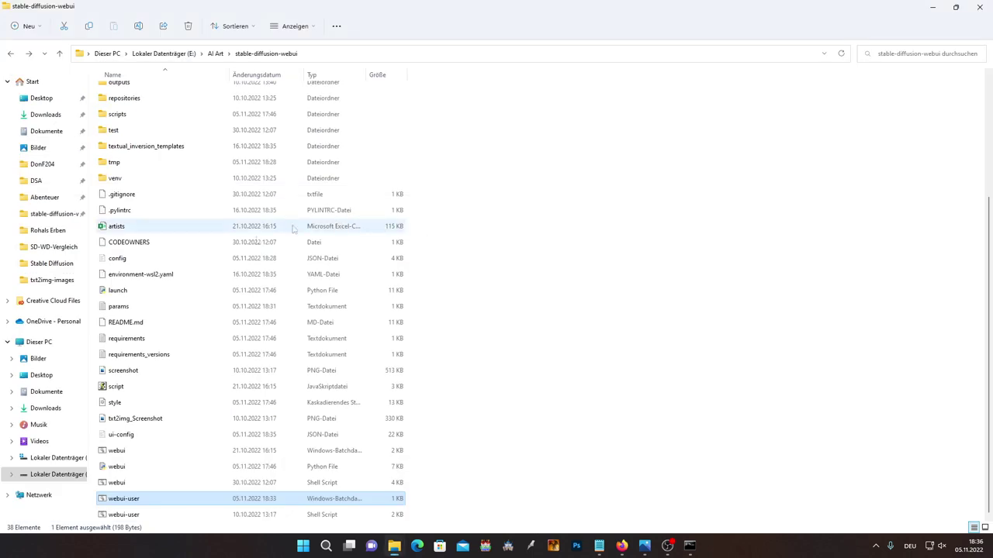
{"action": "scroll", "coordinate": [202, 255], "scroll_direction": "up", "scroll_amount": 4}
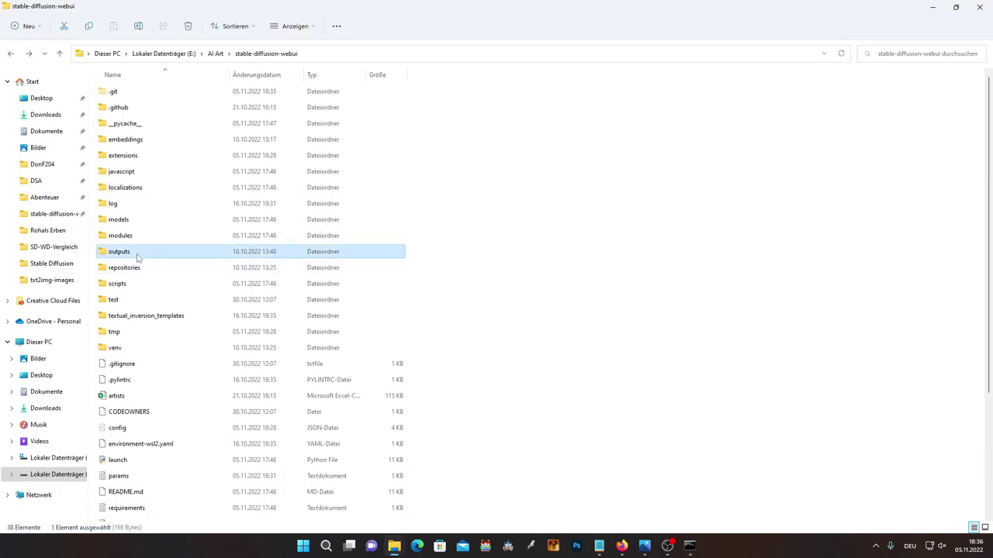
{"action": "double_click", "coordinate": [137, 257]}
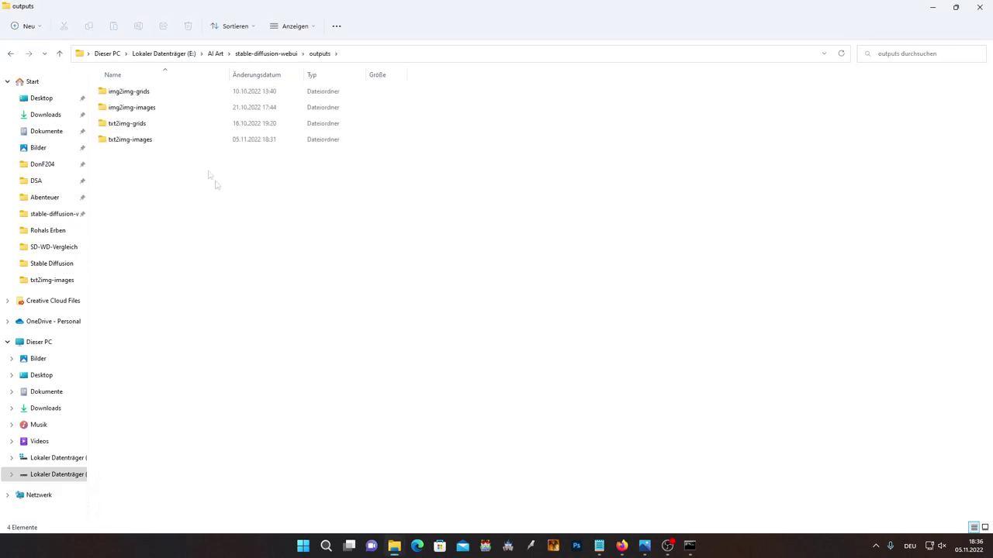
{"action": "double_click", "coordinate": [130, 139]}
{"action": "left_click", "coordinate": [613, 435]}
{"action": "left_click_drag", "start_coordinate": [622, 447], "coordinate": [229, 351]}
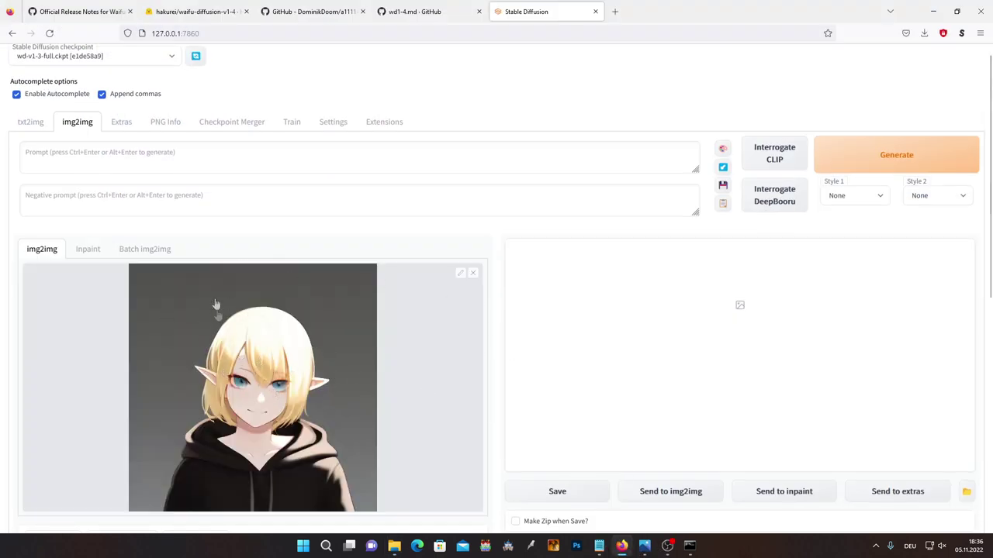
Try to interrogate the source image with DeepBooru, and close the web UI's command window
{"action": "left_click", "coordinate": [790, 208]}
{"action": "left_click", "coordinate": [690, 545]}
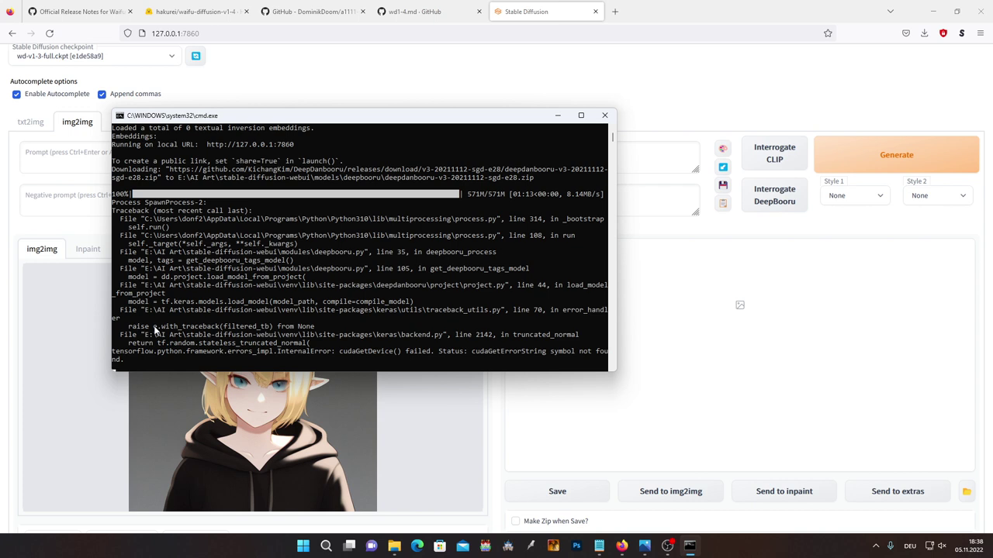
{"action": "left_click", "coordinate": [603, 117]}
Return to the stable-diffusion-webui folder and restart the web UI with the webui-user batch file
{"action": "mouse_move", "coordinate": [405, 546]}
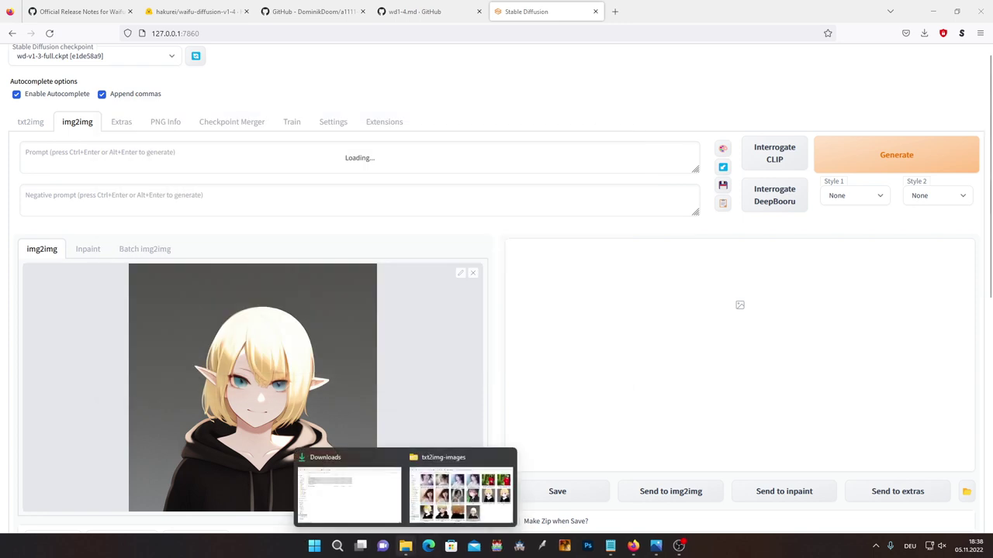
{"action": "left_click", "coordinate": [359, 494]}
{"action": "left_click", "coordinate": [460, 489]}
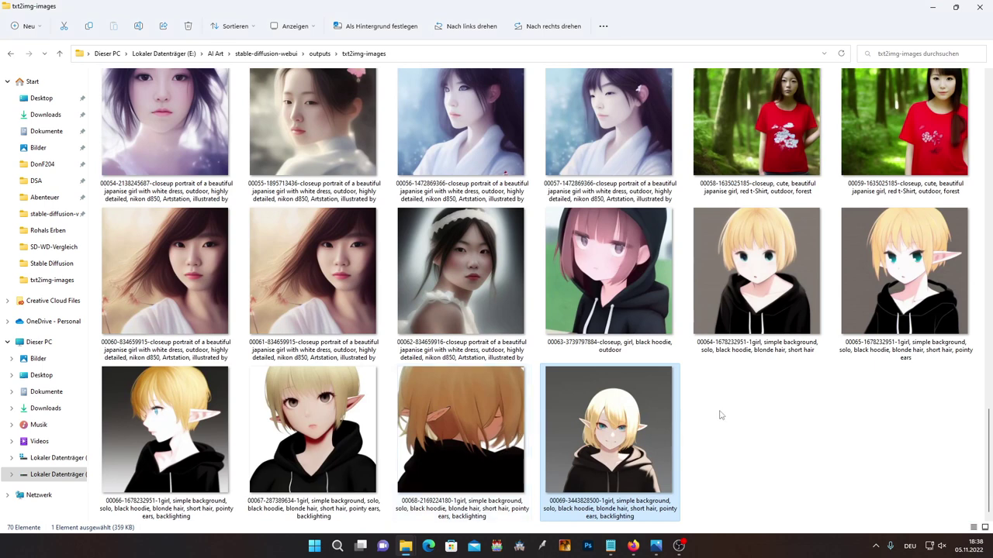
{"action": "key", "text": "alt+Up"}
{"action": "key", "text": "alt+Up"}
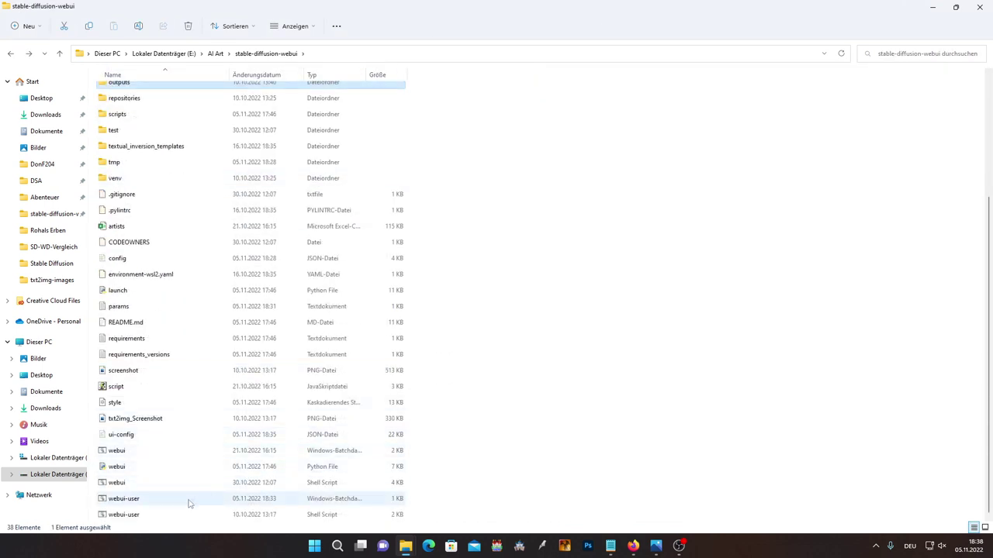
{"action": "double_click", "coordinate": [188, 503]}
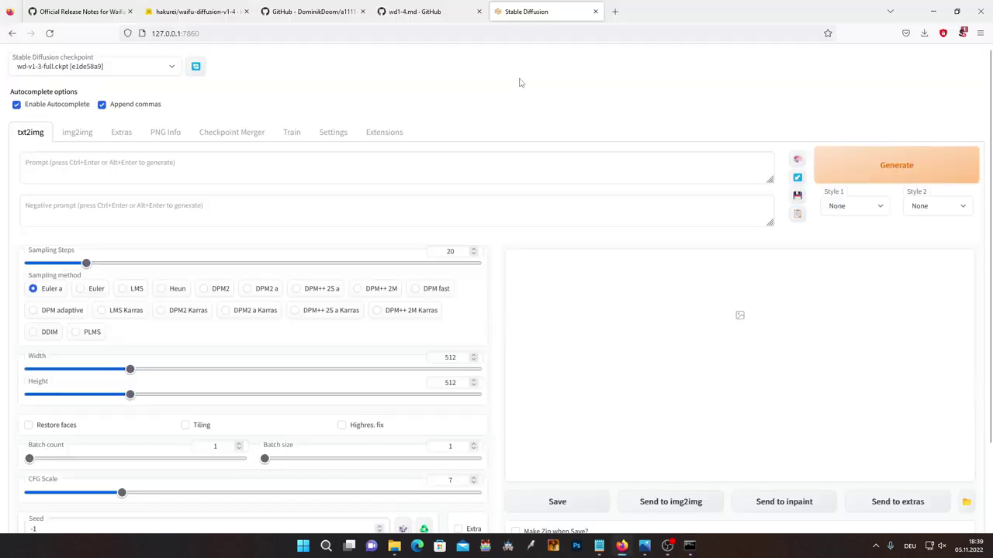
Load image 00069 from outputs\txt2img-images into img2img again in the restarted web UI
{"action": "left_click", "coordinate": [78, 132]}
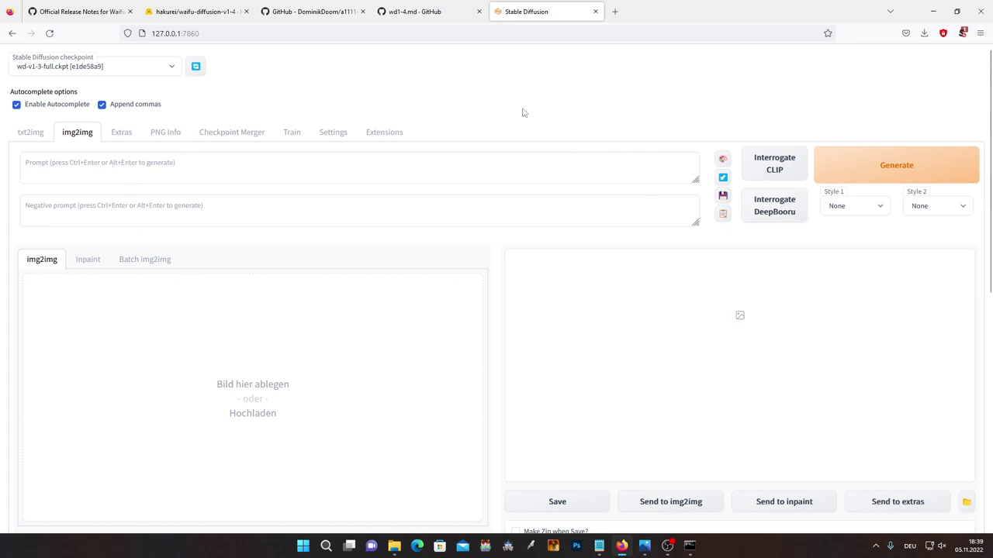
{"action": "mouse_move", "coordinate": [395, 546]}
{"action": "left_click", "coordinate": [447, 514]}
{"action": "scroll", "coordinate": [233, 295], "scroll_direction": "up", "scroll_amount": 5}
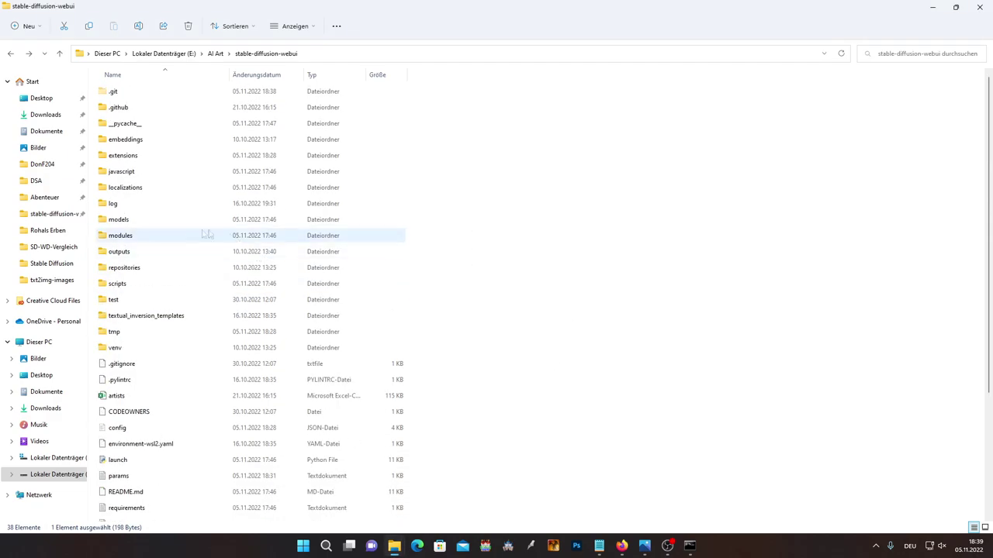
{"action": "double_click", "coordinate": [154, 252]}
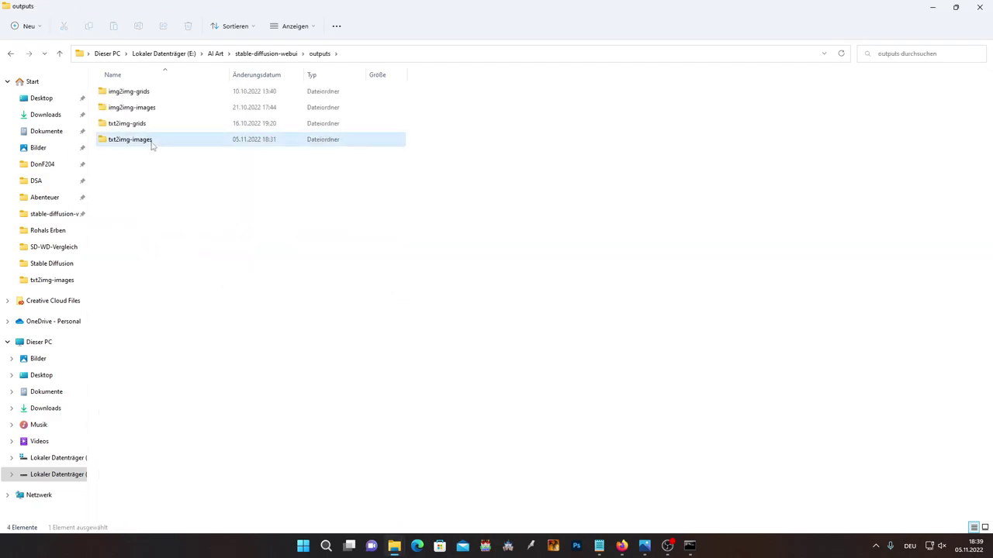
{"action": "double_click", "coordinate": [147, 140]}
{"action": "scroll", "coordinate": [221, 196], "scroll_direction": "down", "scroll_amount": 15}
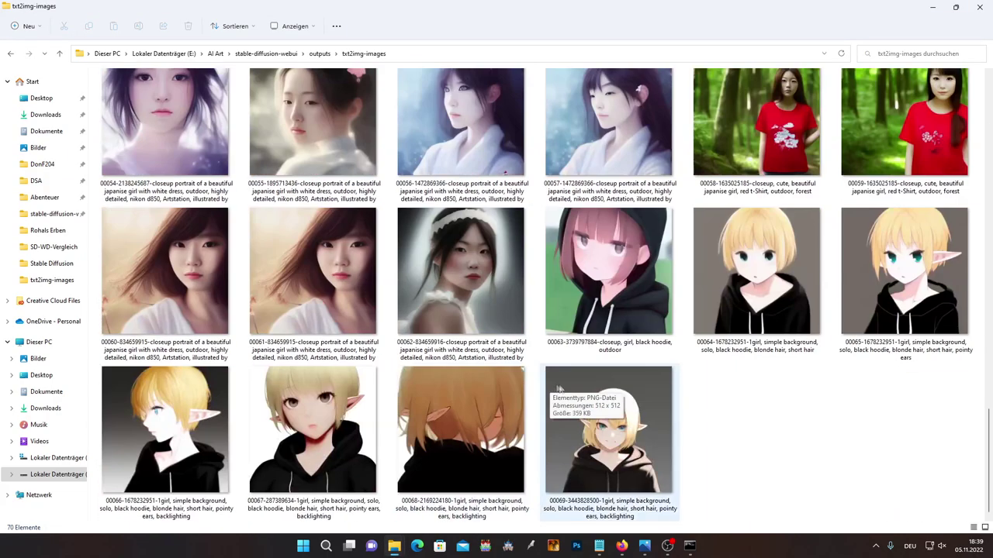
{"action": "left_click_drag", "start_coordinate": [552, 380], "coordinate": [265, 342]}
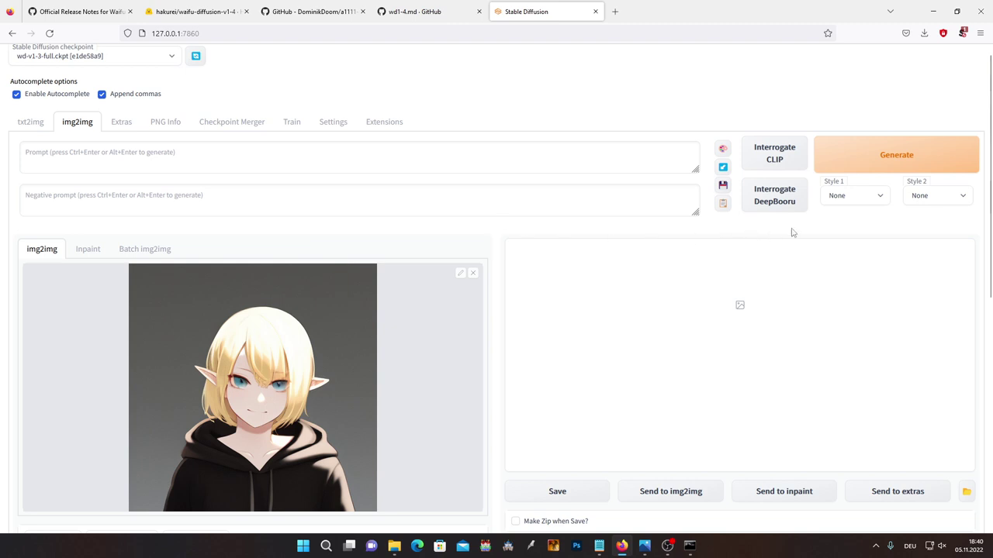
Interrogate the loaded image with DeepBooru to fill the prompt with tags, checking the command window meanwhile
{"action": "left_click", "coordinate": [773, 201]}
{"action": "left_click", "coordinate": [690, 546]}
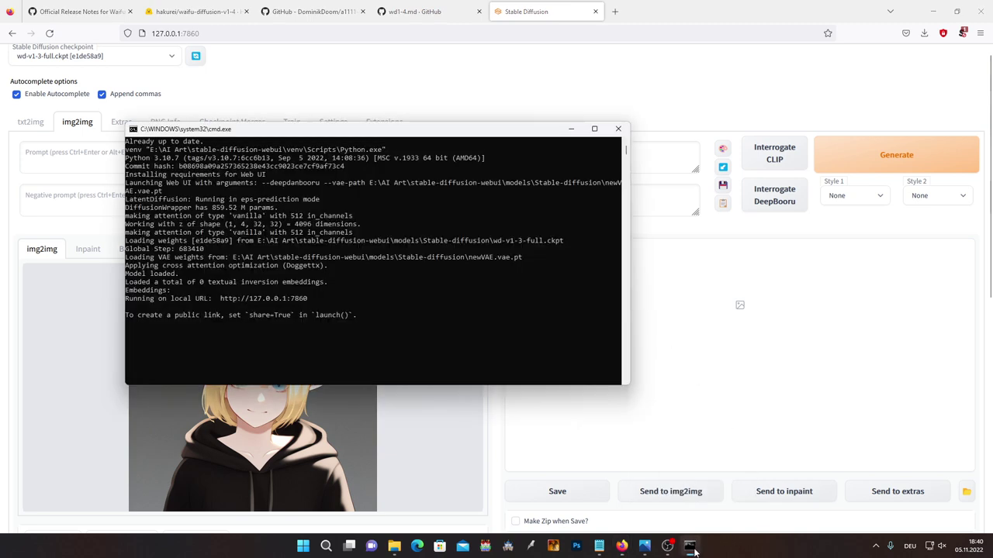
{"action": "left_click", "coordinate": [689, 546]}
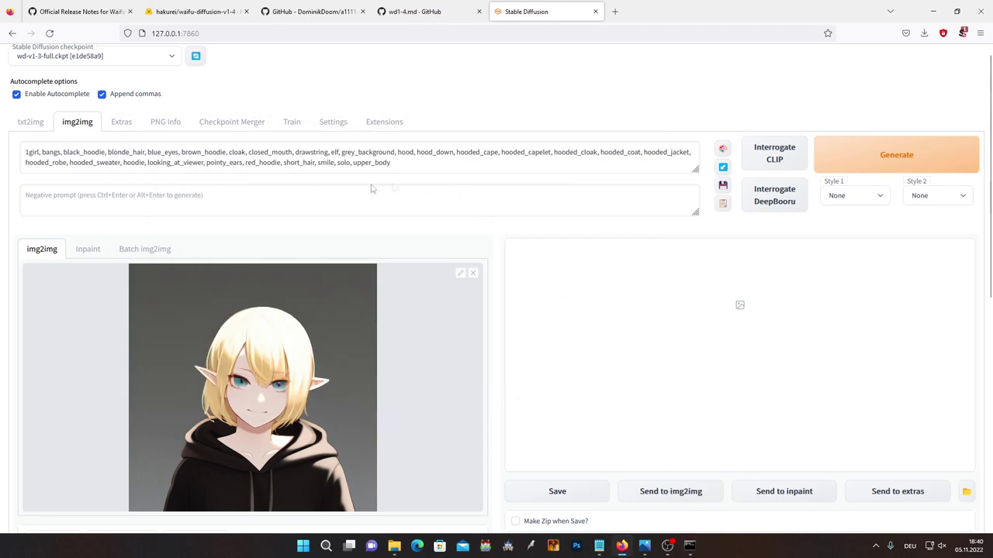